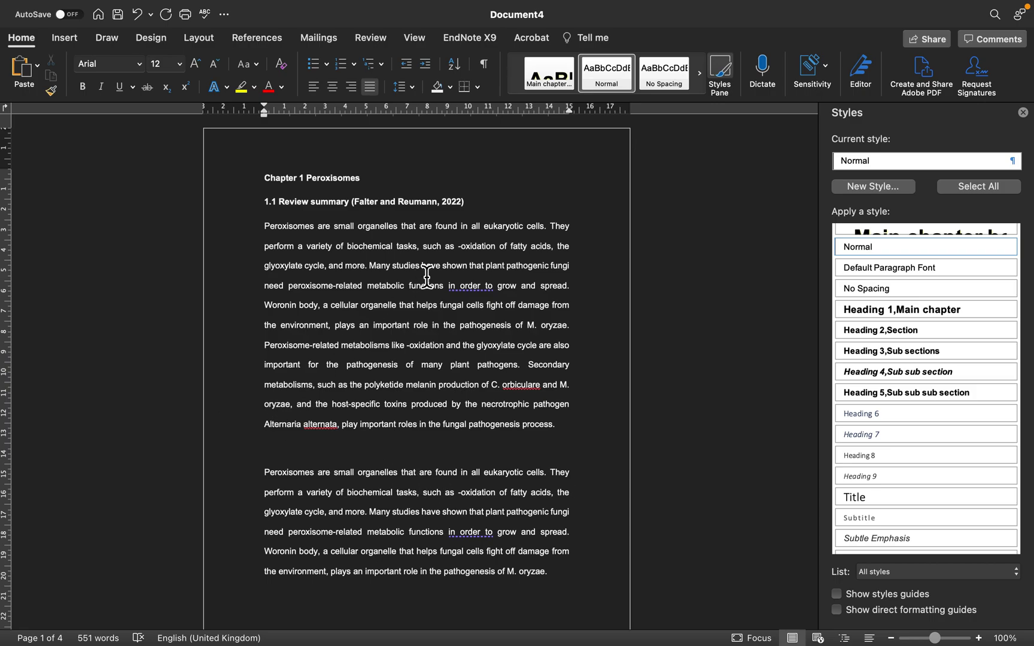
Hide the Styles pane and briefly toggle the ribbon, then reopen the Styles pane.
{"action": "scroll", "coordinate": [440, 358], "scroll_direction": "down", "scroll_amount": 5}
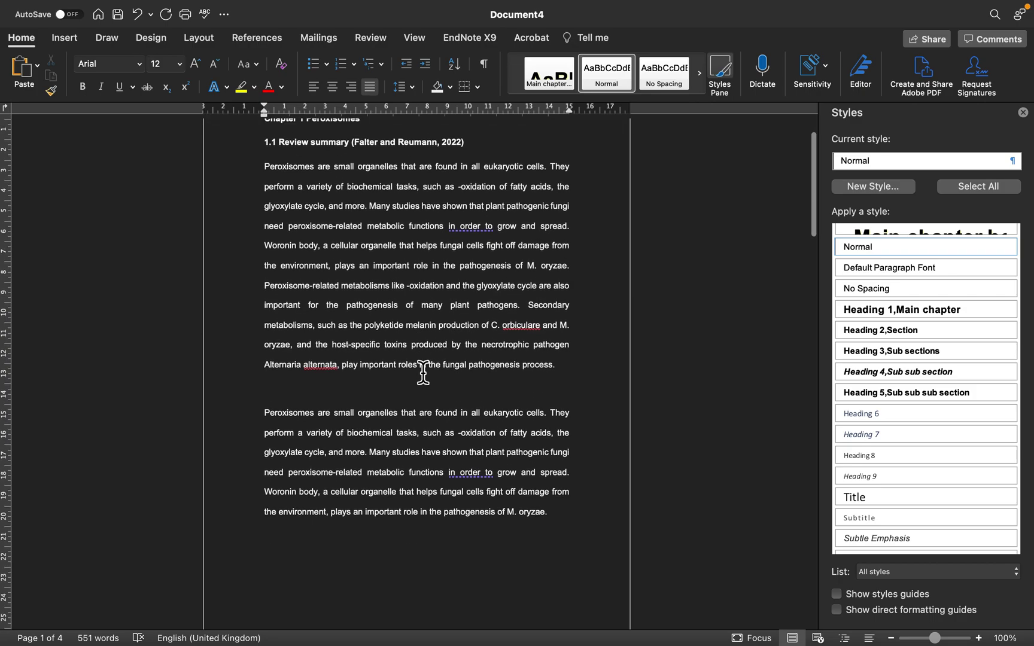
{"action": "scroll", "coordinate": [441, 358], "scroll_direction": "down", "scroll_amount": 15}
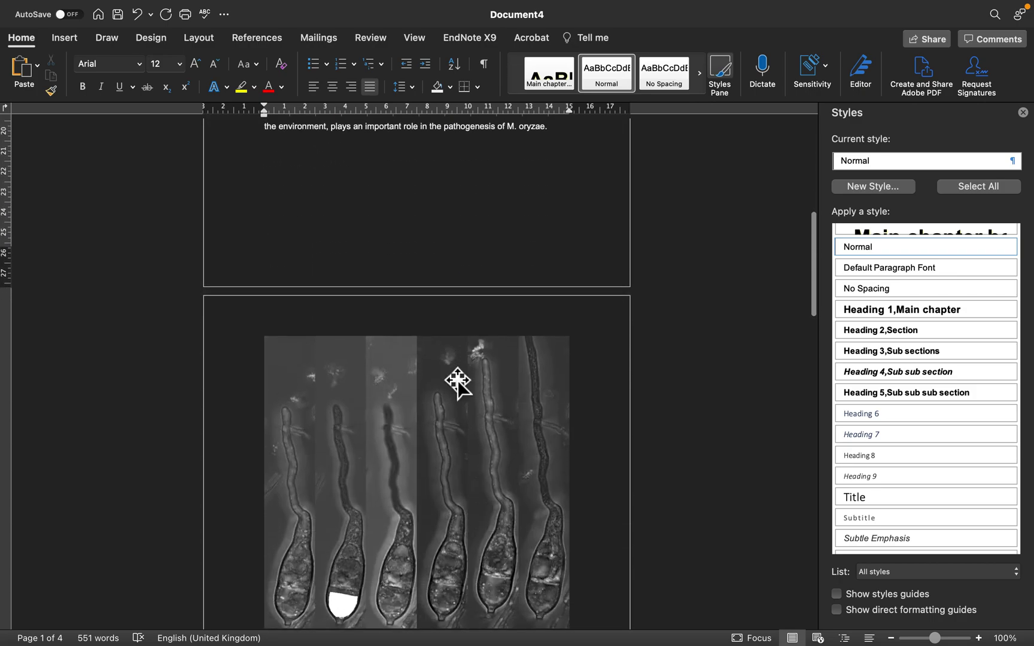
{"action": "scroll", "coordinate": [457, 380], "scroll_direction": "up", "scroll_amount": 20}
{"action": "scroll", "coordinate": [426, 377], "scroll_direction": "down", "scroll_amount": 20}
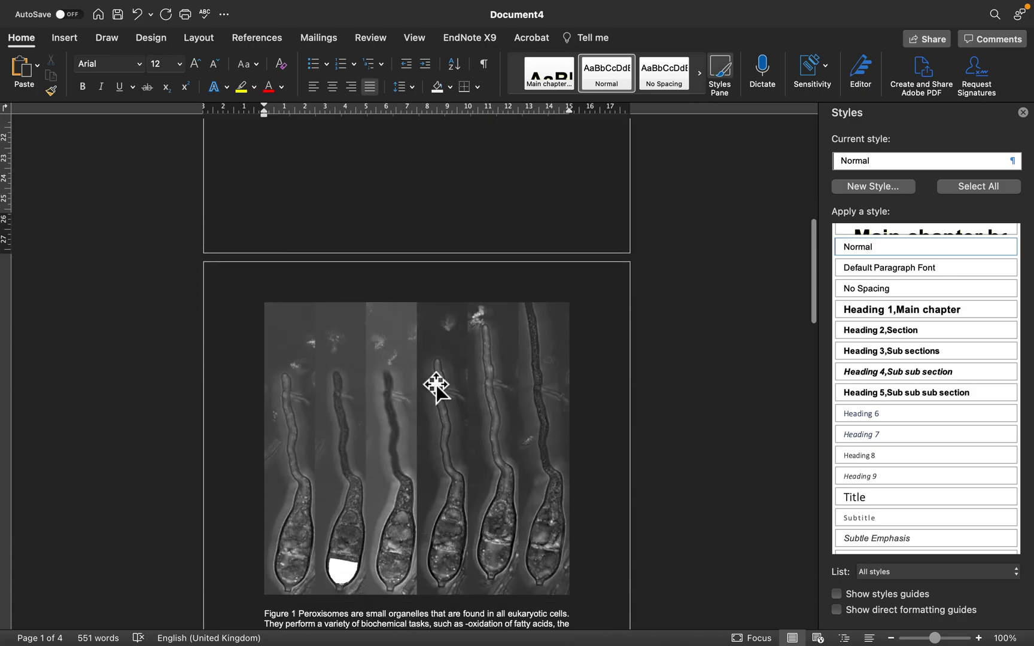
{"action": "scroll", "coordinate": [437, 395], "scroll_direction": "up", "scroll_amount": 20}
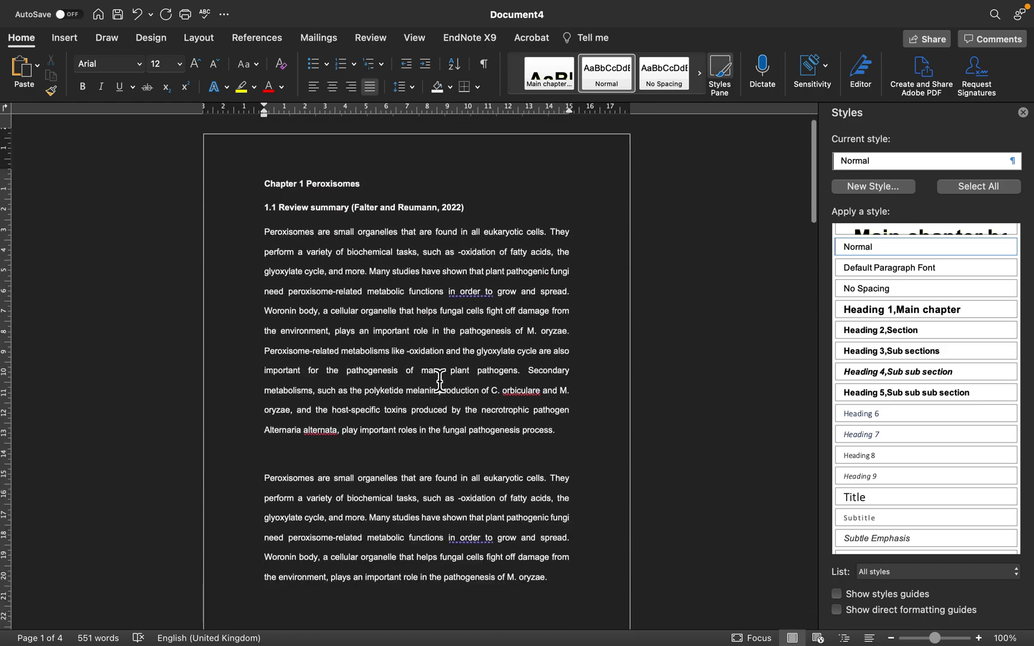
{"action": "scroll", "coordinate": [441, 381], "scroll_direction": "down", "scroll_amount": 20}
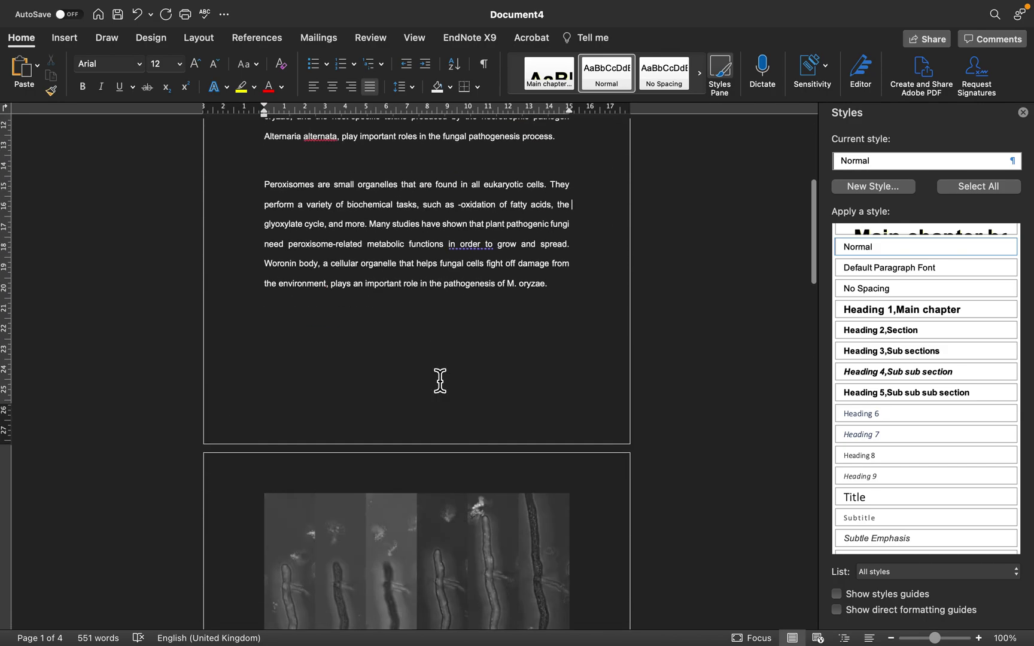
{"action": "scroll", "coordinate": [449, 387], "scroll_direction": "up", "scroll_amount": 20}
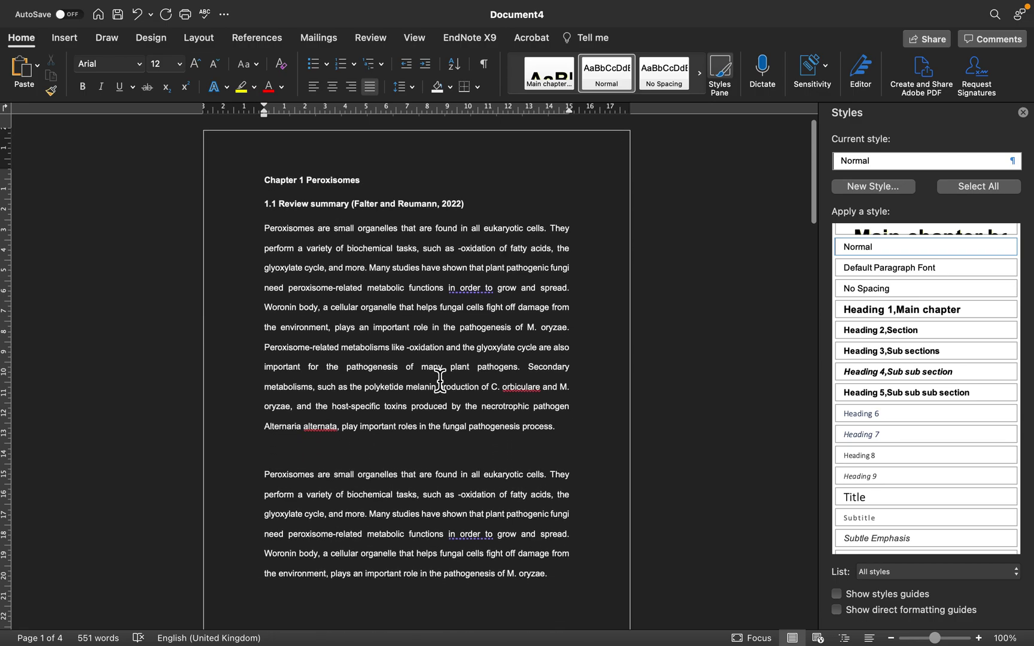
{"action": "left_click", "coordinate": [1022, 113]}
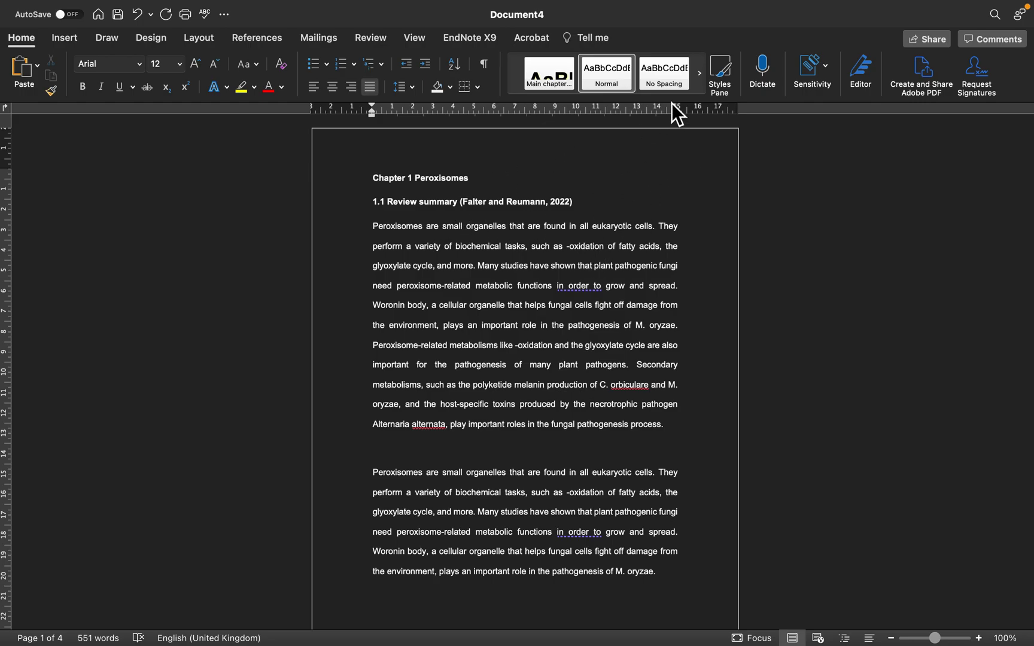
{"action": "left_click", "coordinate": [24, 41]}
{"action": "left_click", "coordinate": [24, 41]}
{"action": "left_click", "coordinate": [725, 69]}
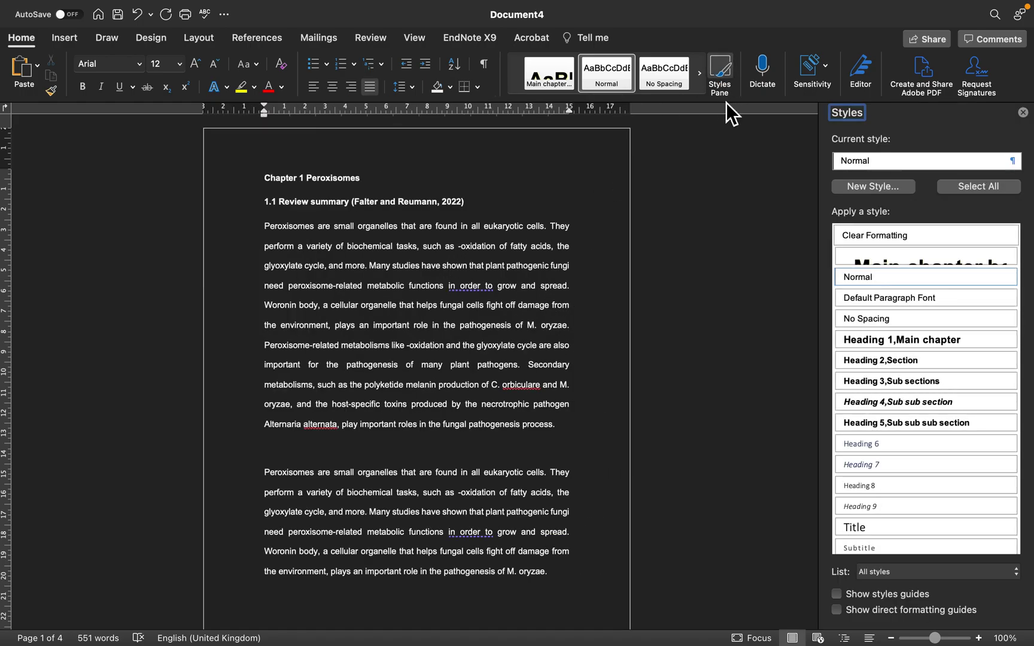
Set the Styles pane's List dropdown to Recommended so only Heading 1–4 show.
{"action": "scroll", "coordinate": [929, 423], "scroll_direction": "down", "scroll_amount": 5}
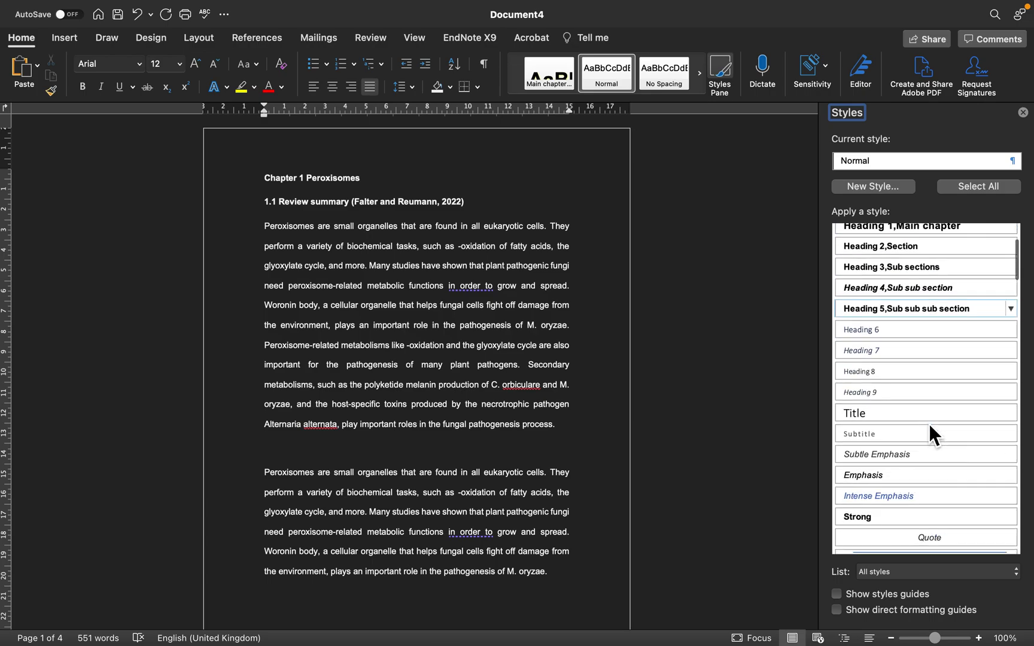
{"action": "scroll", "coordinate": [929, 423], "scroll_direction": "up", "scroll_amount": 5}
{"action": "scroll", "coordinate": [921, 427], "scroll_direction": "down", "scroll_amount": 5}
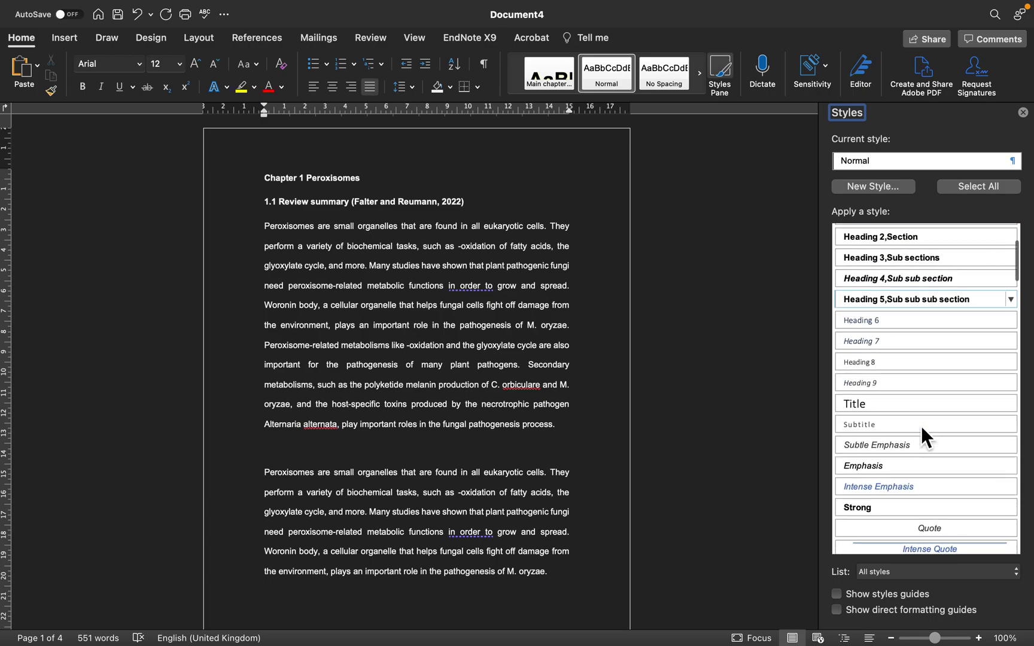
{"action": "left_click", "coordinate": [908, 572]}
{"action": "left_click", "coordinate": [899, 527]}
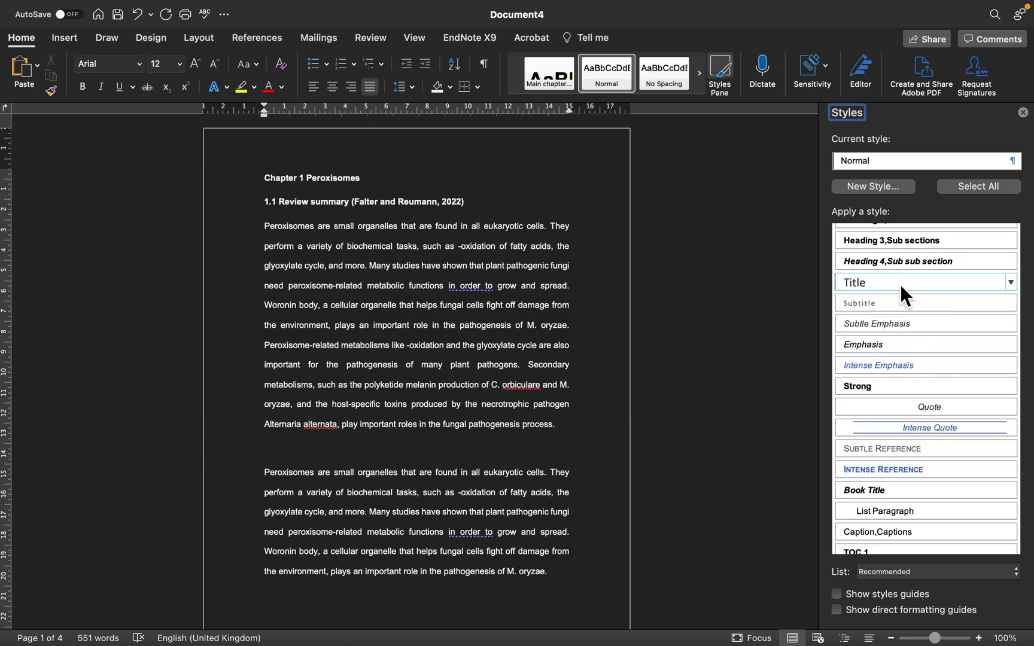
{"action": "scroll", "coordinate": [903, 299], "scroll_direction": "up", "scroll_amount": 5}
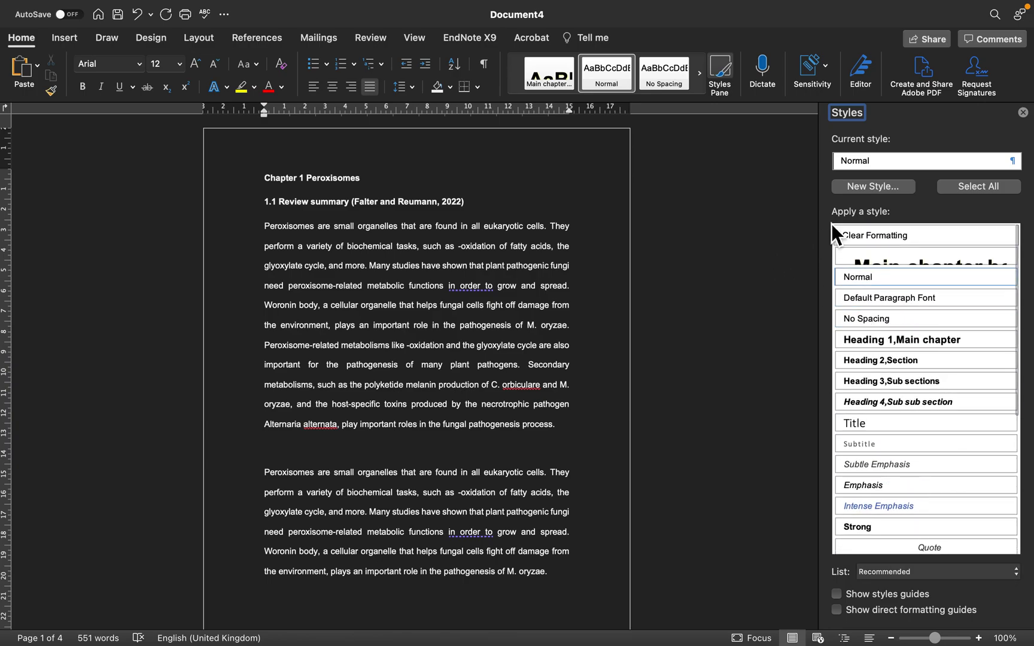
Open a new style (Style1) and review its type and font lists, keeping Paragraph and Arial.
{"action": "left_click", "coordinate": [872, 187]}
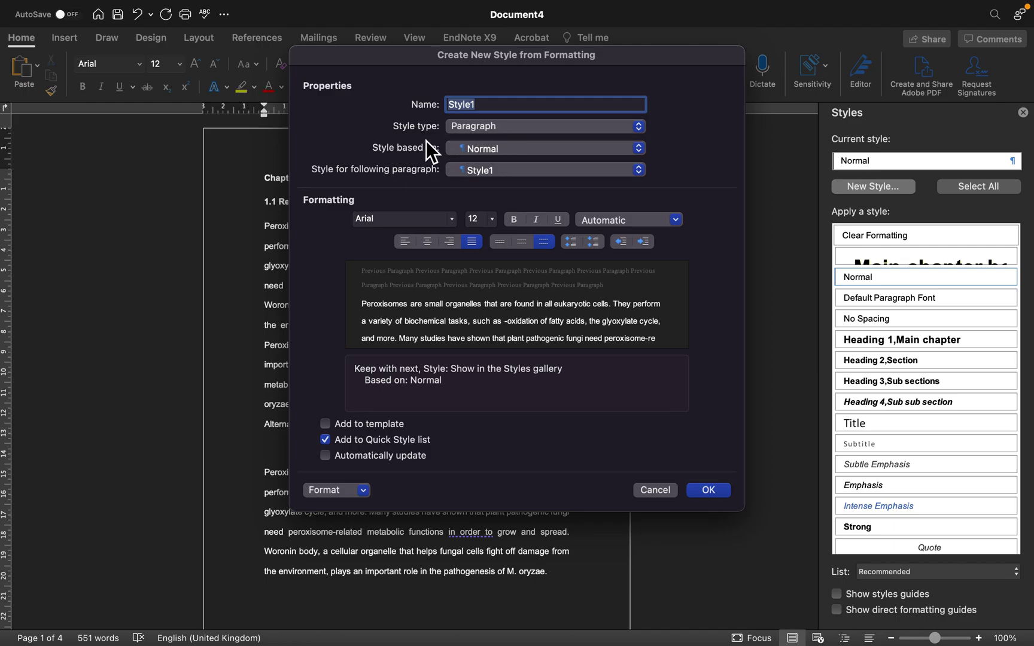
{"action": "left_click", "coordinate": [479, 126]}
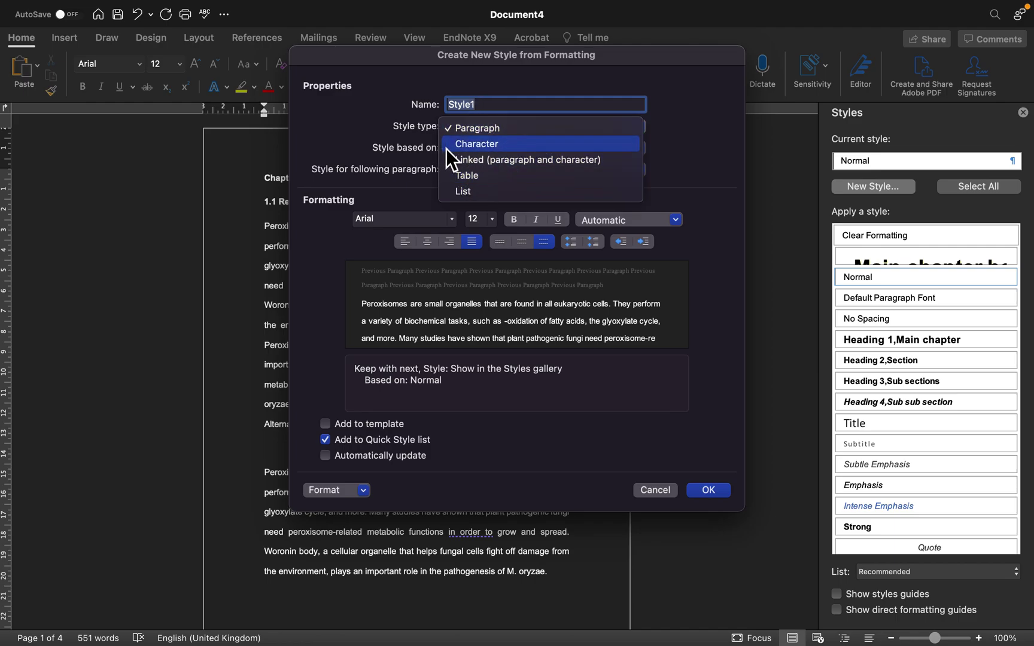
{"action": "left_click", "coordinate": [679, 152]}
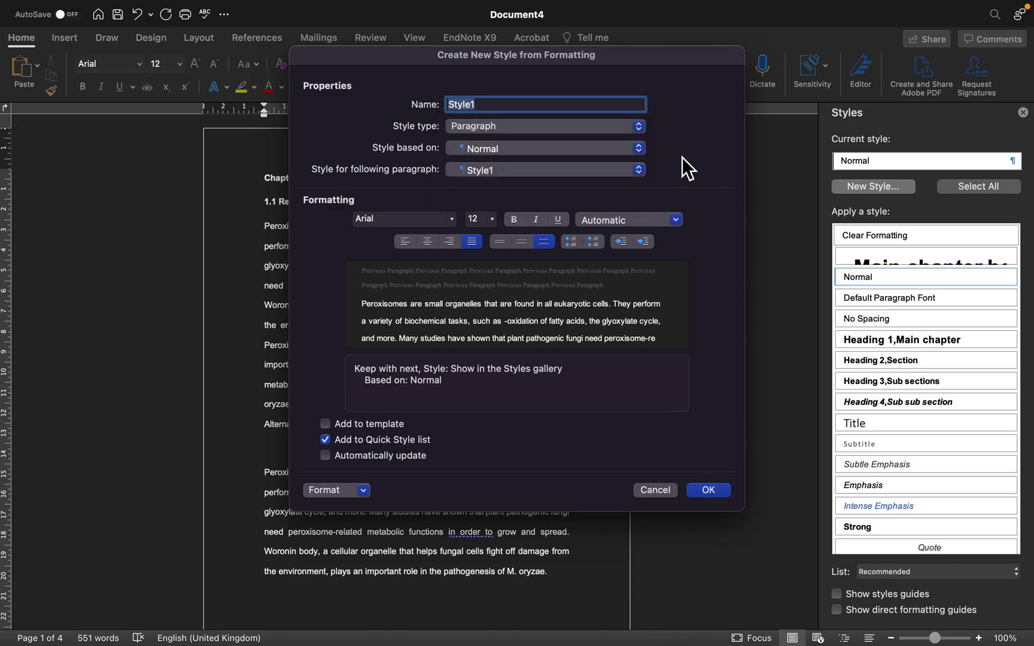
{"action": "left_click", "coordinate": [452, 219]}
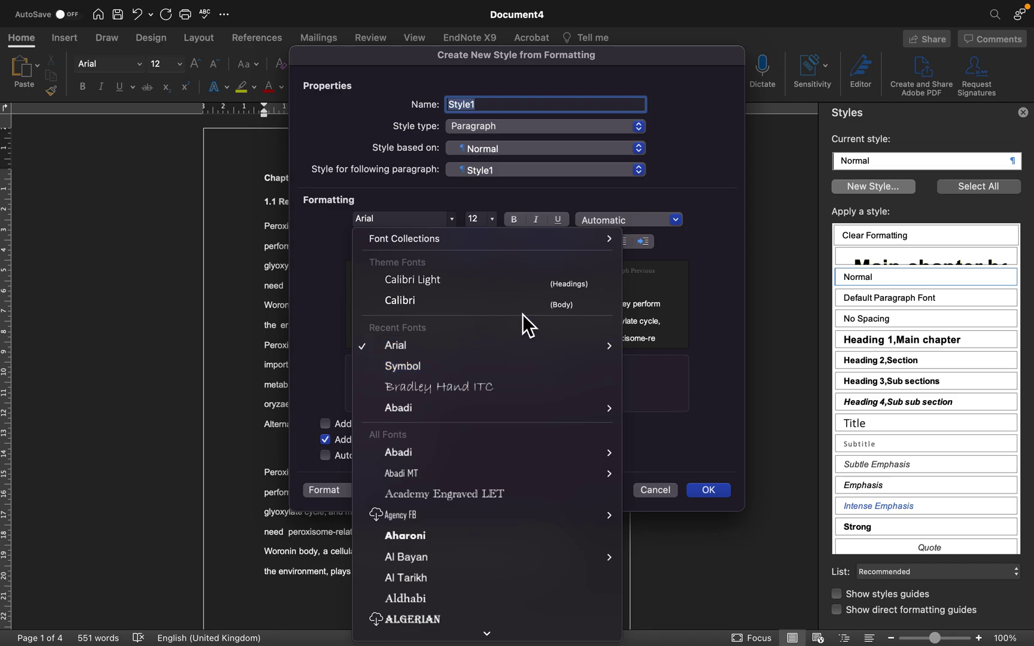
{"action": "left_click", "coordinate": [730, 270]}
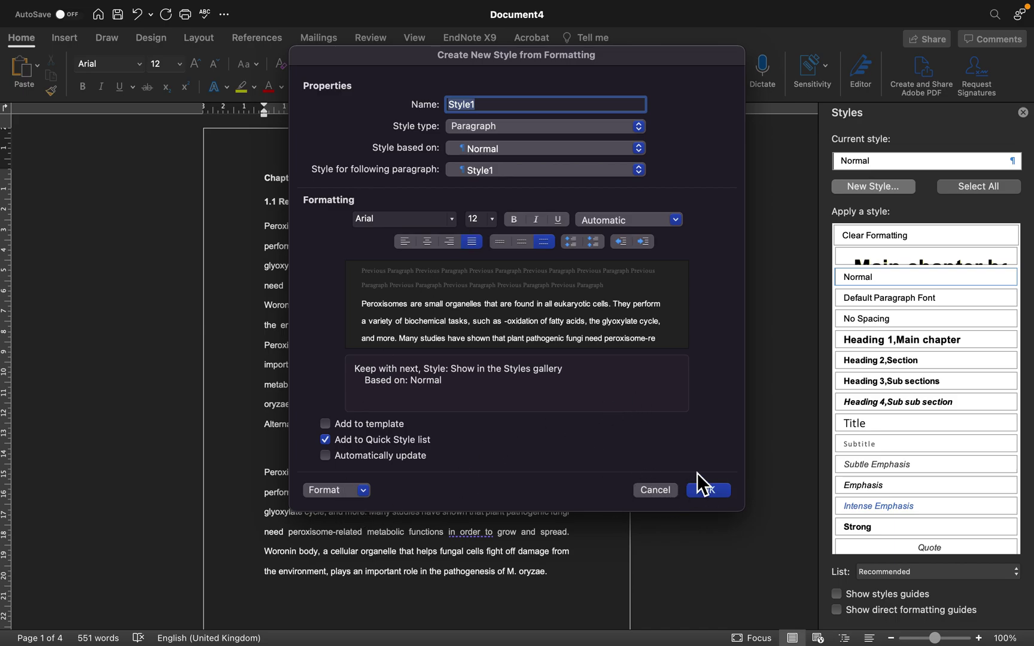
Cancel the new style; apply Heading 1,Main chapter to Chapter 1 Peroxisomes and Heading 2,Section to 1.1.
{"action": "left_click", "coordinate": [642, 494]}
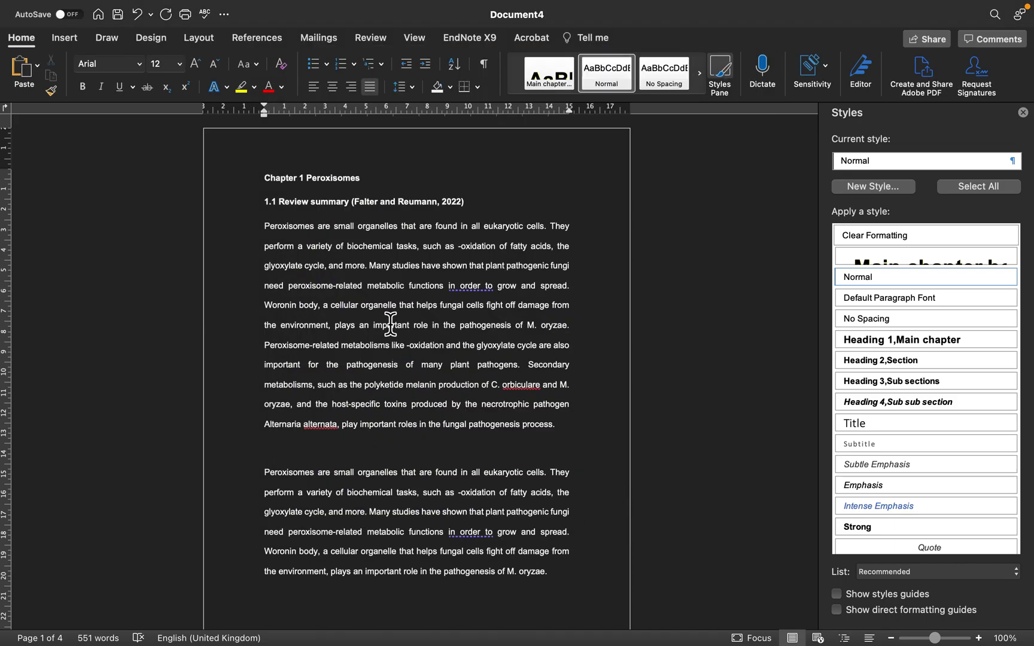
{"action": "left_click", "coordinate": [337, 384]}
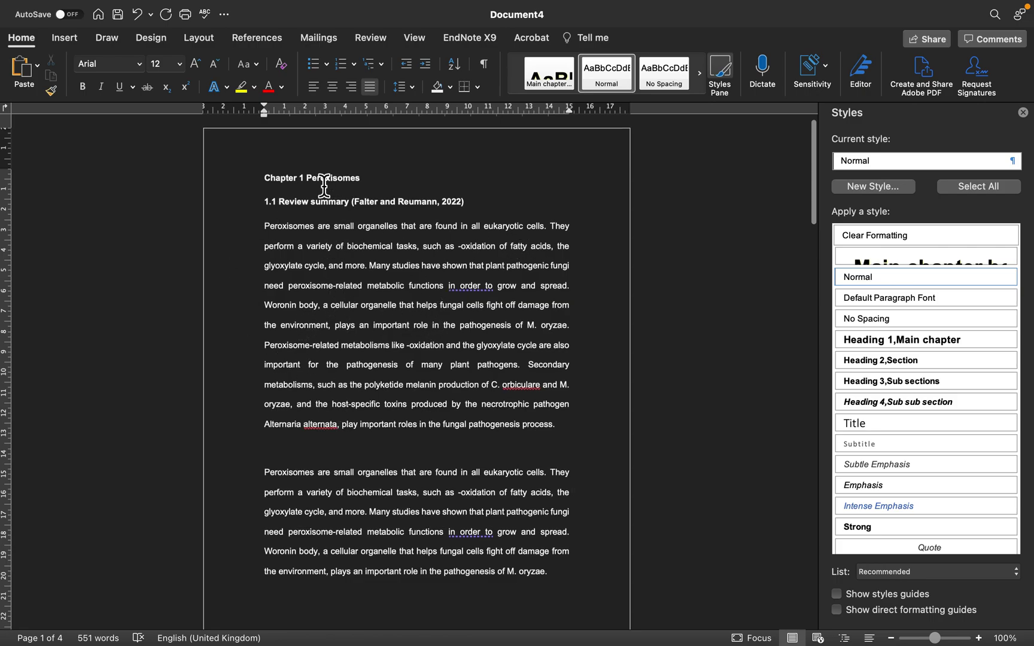
{"action": "left_click", "coordinate": [293, 183]}
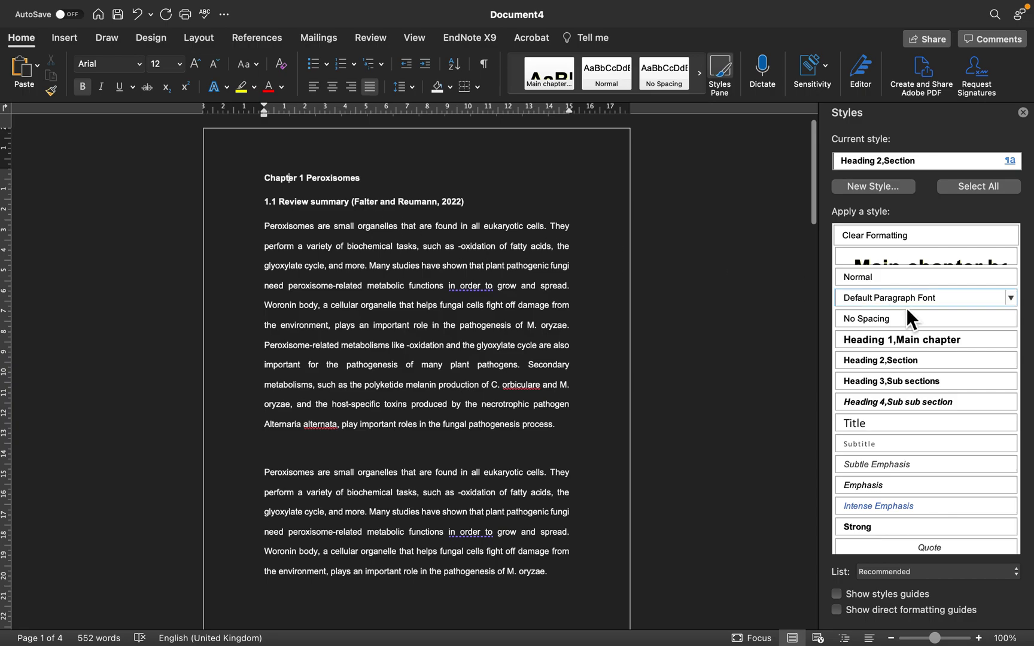
{"action": "scroll", "coordinate": [915, 377], "scroll_direction": "down", "scroll_amount": 5}
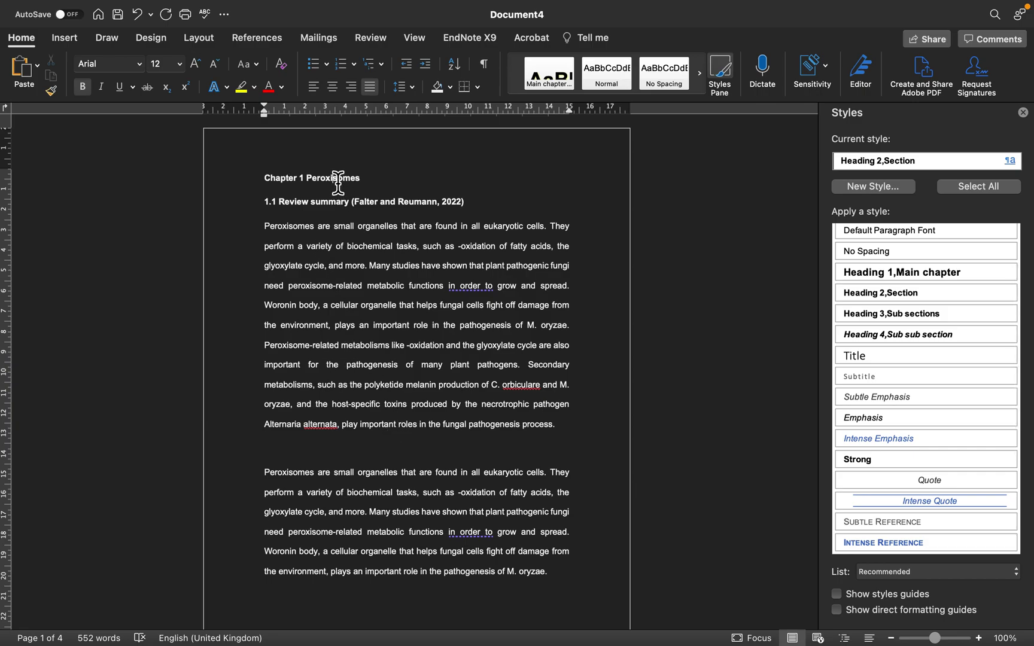
{"action": "left_click", "coordinate": [869, 271]}
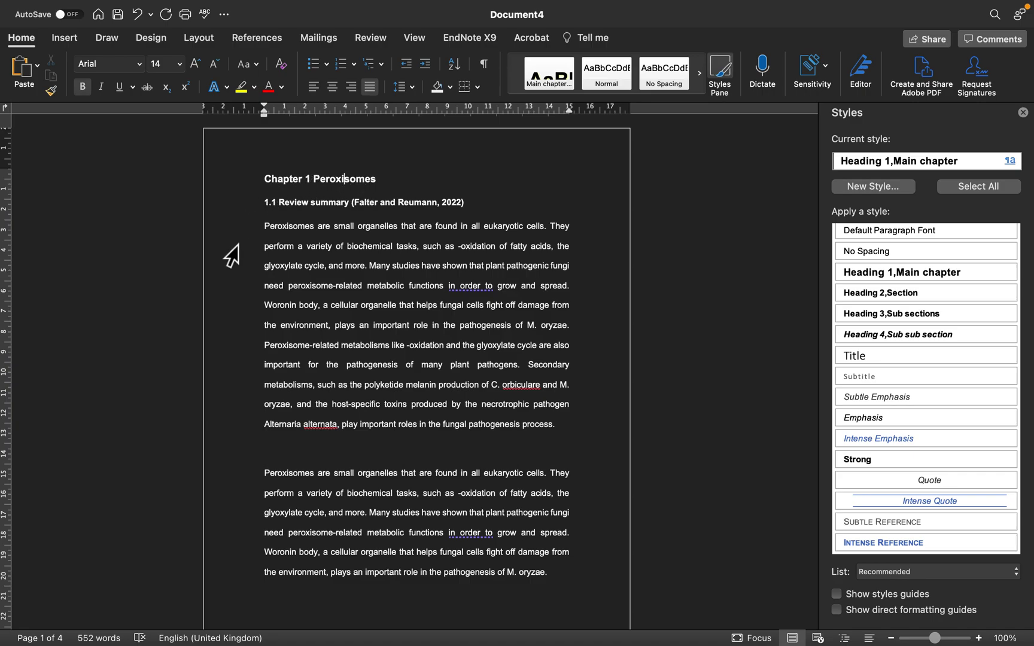
{"action": "left_click", "coordinate": [302, 205]}
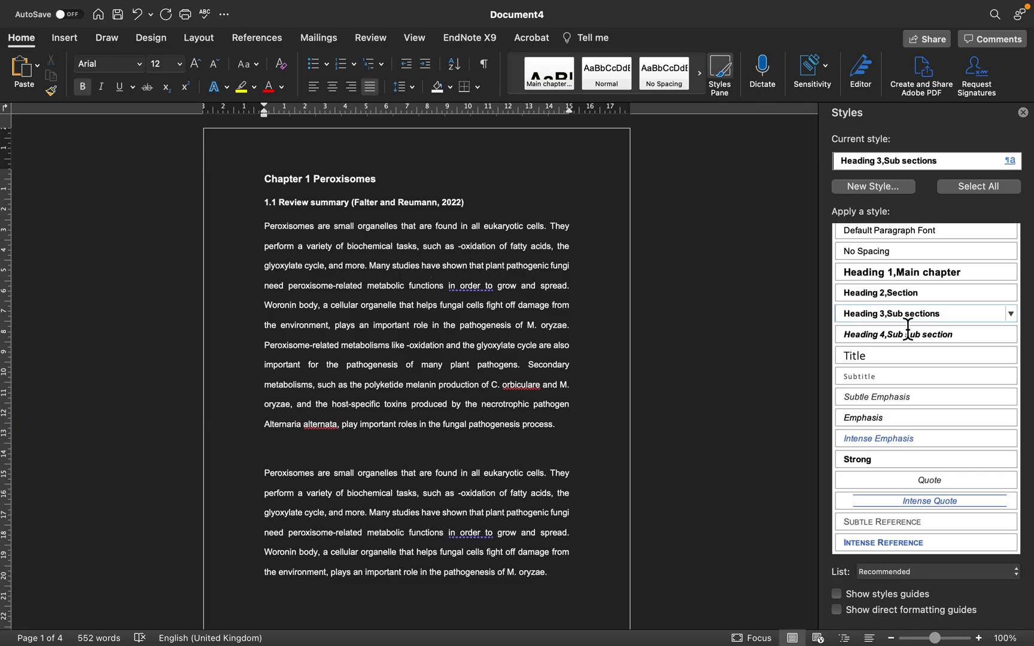
{"action": "left_click", "coordinate": [922, 296]}
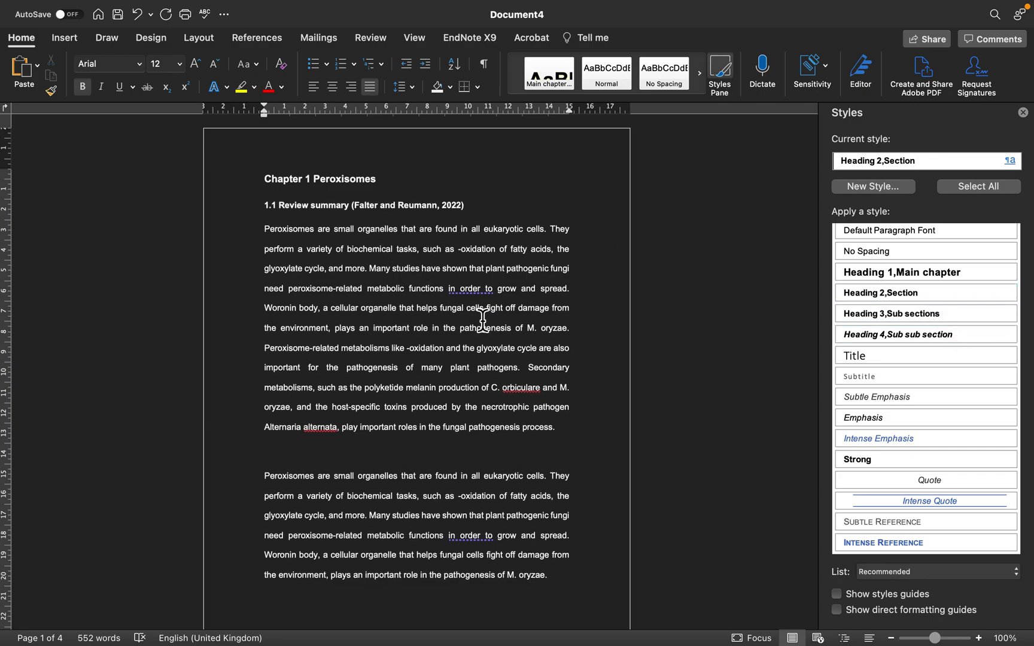
Select the first body paragraph, then the micrograph figure on page 2.
{"action": "scroll", "coordinate": [483, 320], "scroll_direction": "down", "scroll_amount": 5}
{"action": "scroll", "coordinate": [482, 321], "scroll_direction": "up", "scroll_amount": 5}
{"action": "left_click", "coordinate": [390, 281]}
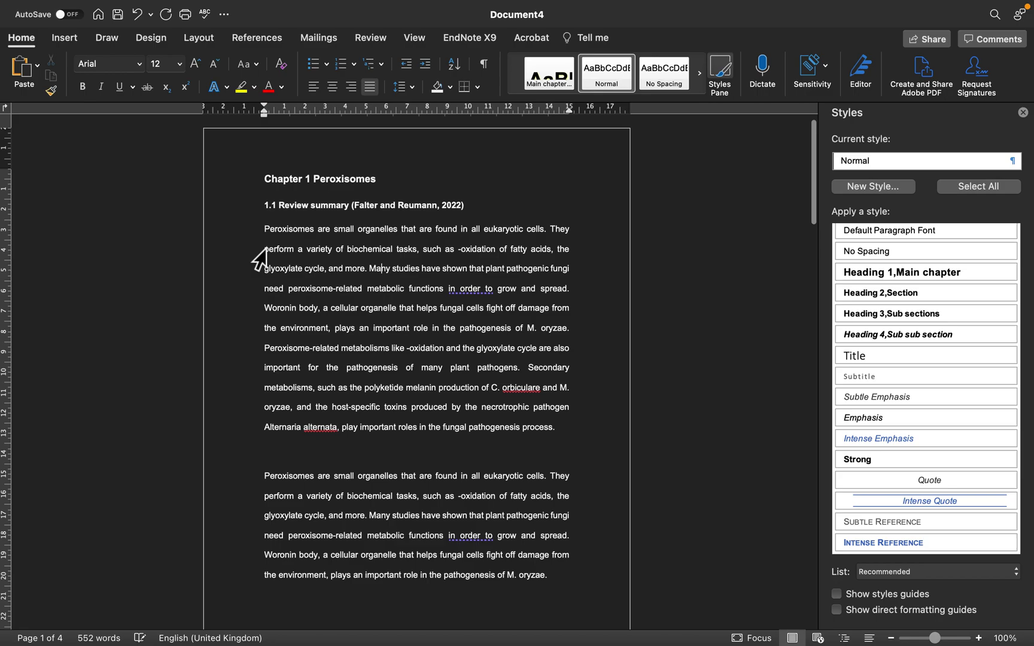
{"action": "left_click_drag", "start_coordinate": [262, 229], "coordinate": [581, 429]}
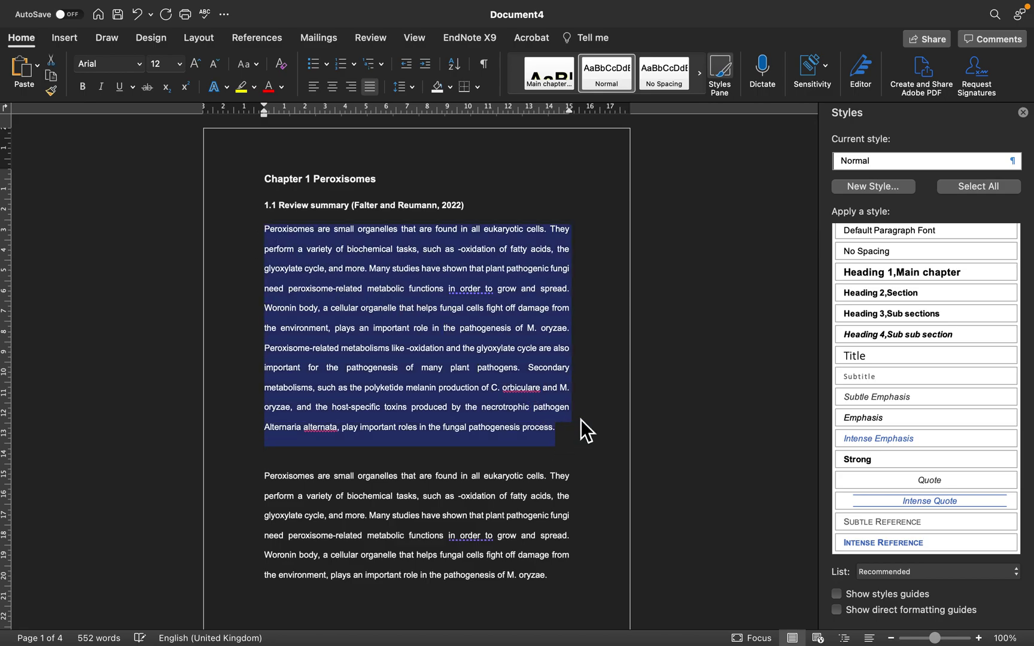
{"action": "scroll", "coordinate": [865, 314], "scroll_direction": "up", "scroll_amount": 3}
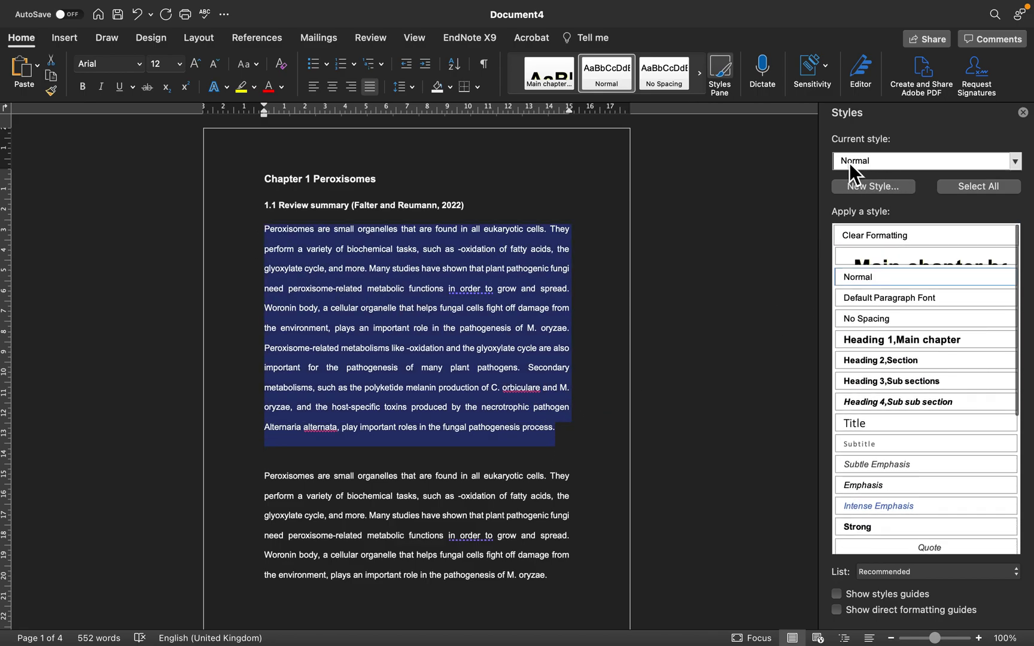
{"action": "left_click", "coordinate": [535, 358]}
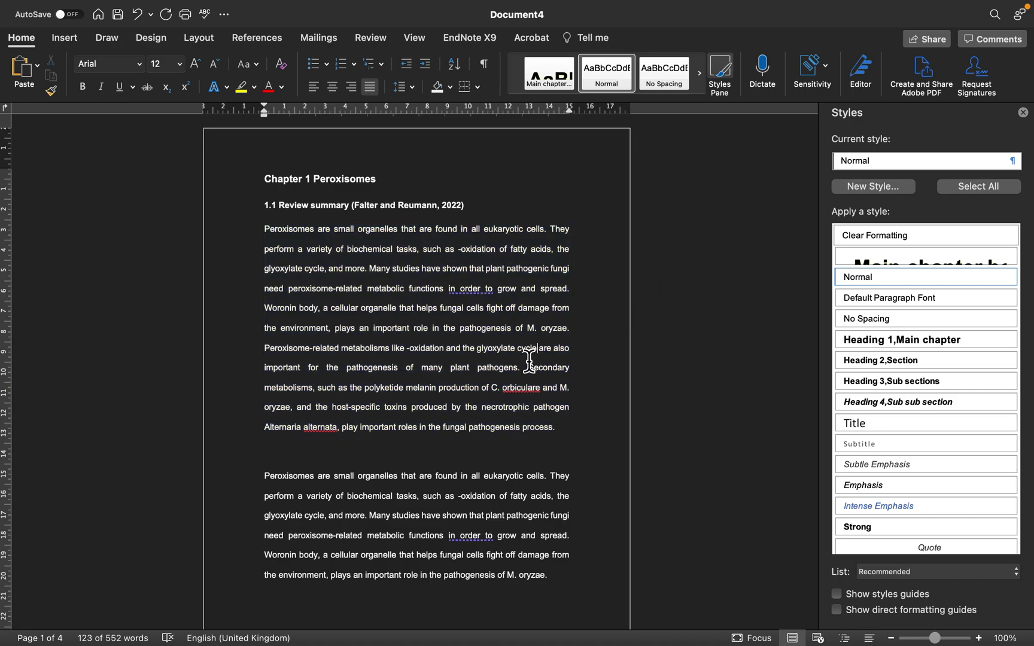
{"action": "scroll", "coordinate": [532, 358], "scroll_direction": "down", "scroll_amount": 3}
{"action": "scroll", "coordinate": [532, 358], "scroll_direction": "down", "scroll_amount": 5}
{"action": "left_click", "coordinate": [455, 302]}
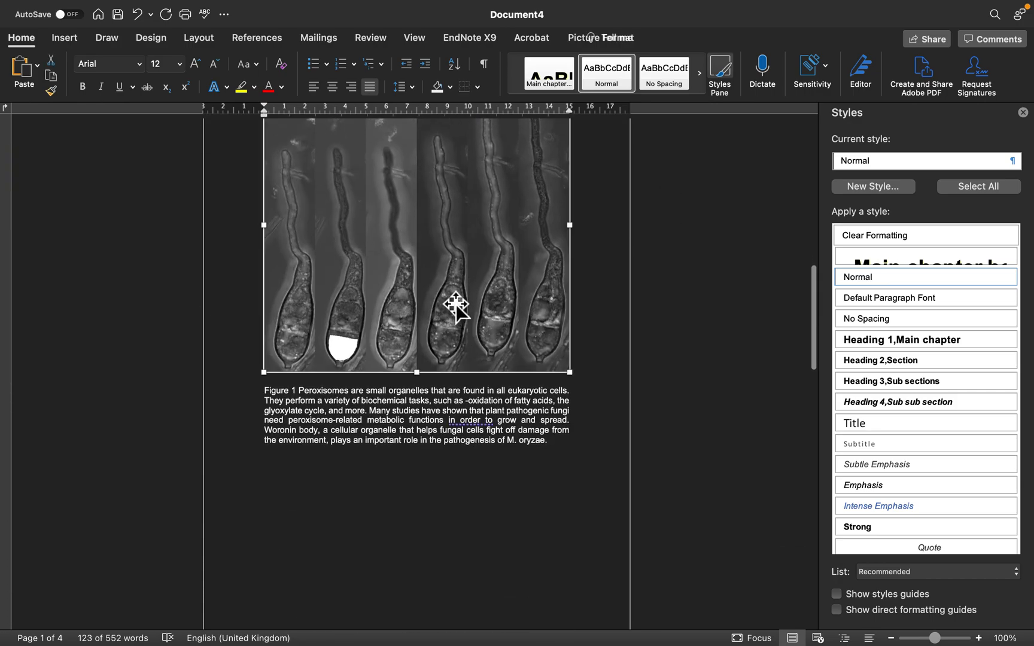
{"action": "scroll", "coordinate": [467, 311], "scroll_direction": "up", "scroll_amount": 2}
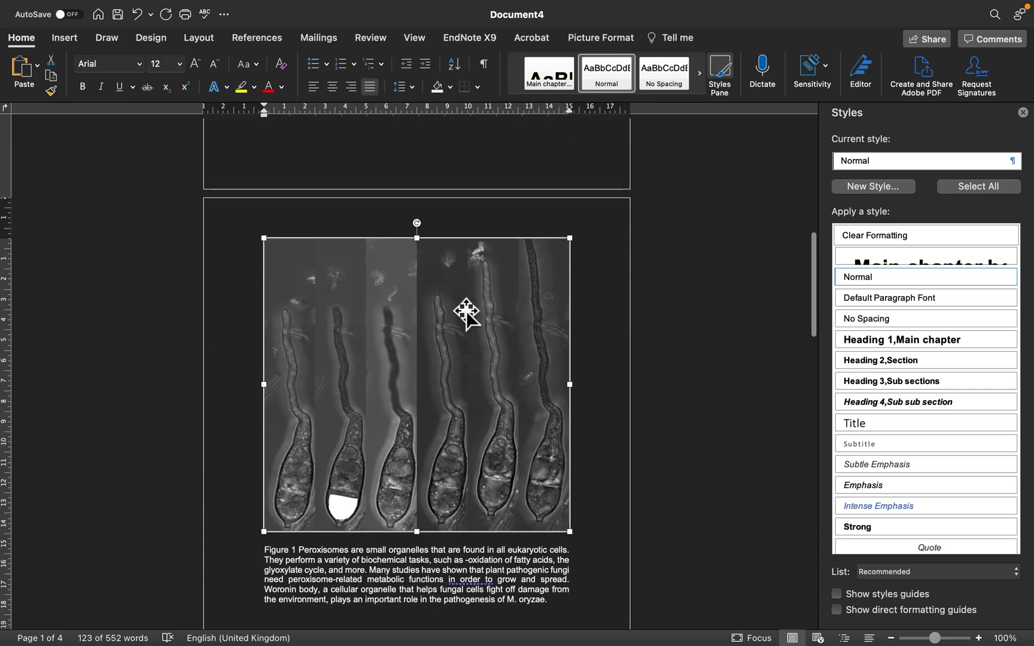
Place the cursor in the Figure 1 caption and confirm its style reads Caption,Captions.
{"action": "left_click", "coordinate": [298, 552]}
{"action": "left_click", "coordinate": [281, 550]}
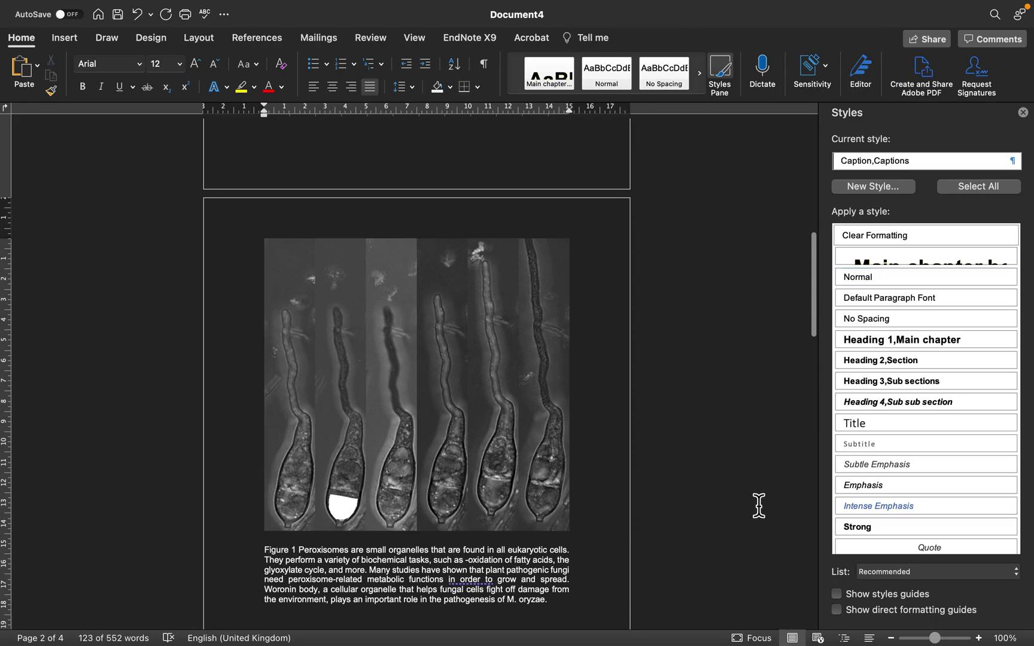
{"action": "scroll", "coordinate": [893, 378], "scroll_direction": "down", "scroll_amount": 6}
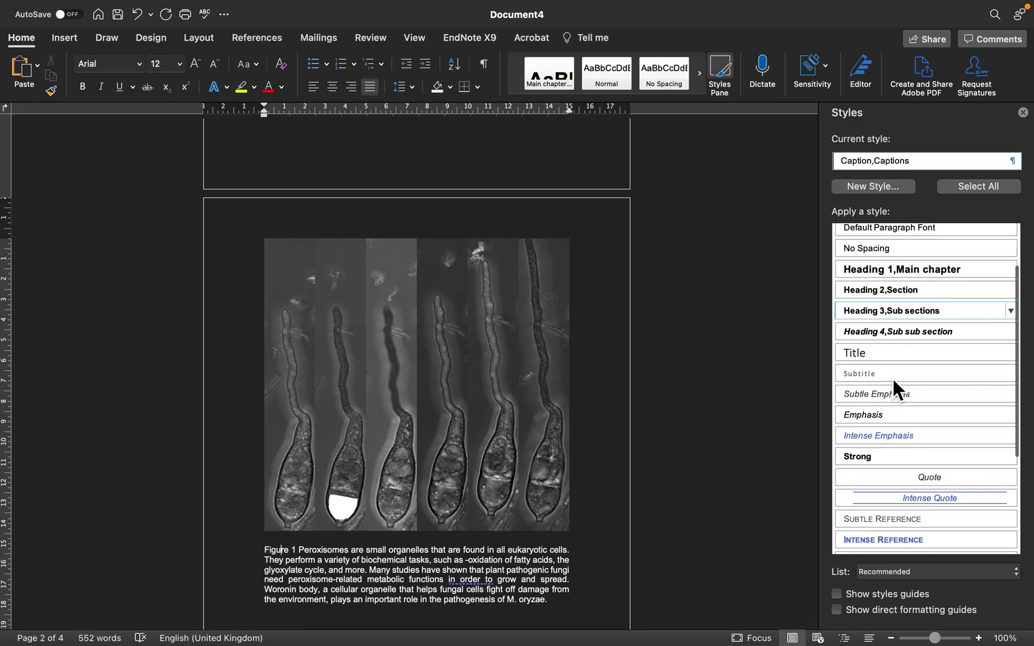
{"action": "scroll", "coordinate": [891, 383], "scroll_direction": "up", "scroll_amount": 5}
{"action": "scroll", "coordinate": [895, 381], "scroll_direction": "down", "scroll_amount": 2}
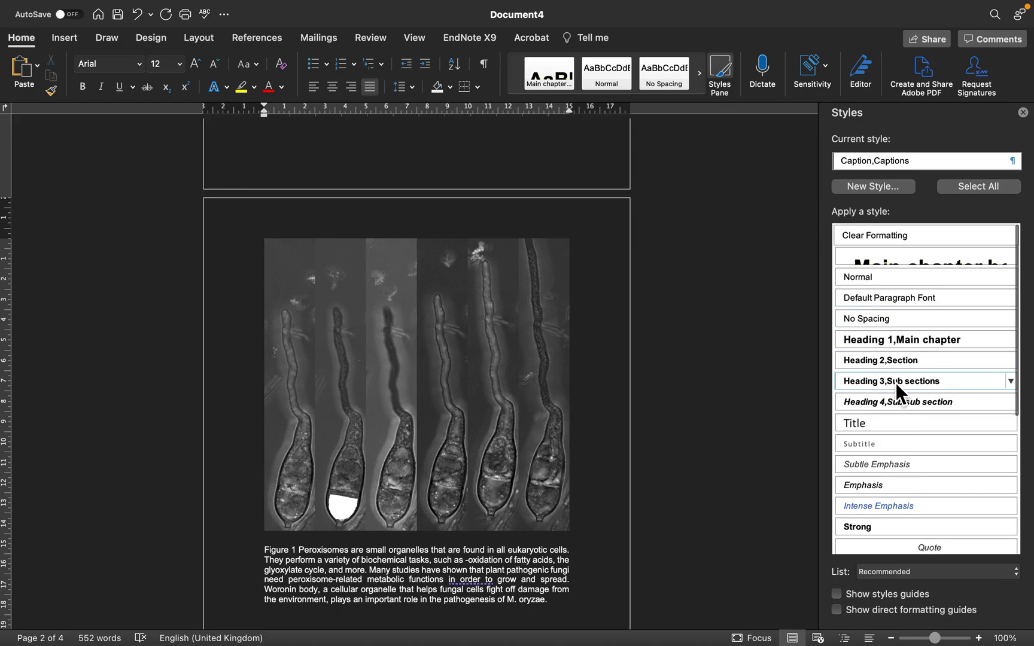
{"action": "scroll", "coordinate": [897, 383], "scroll_direction": "up", "scroll_amount": 2}
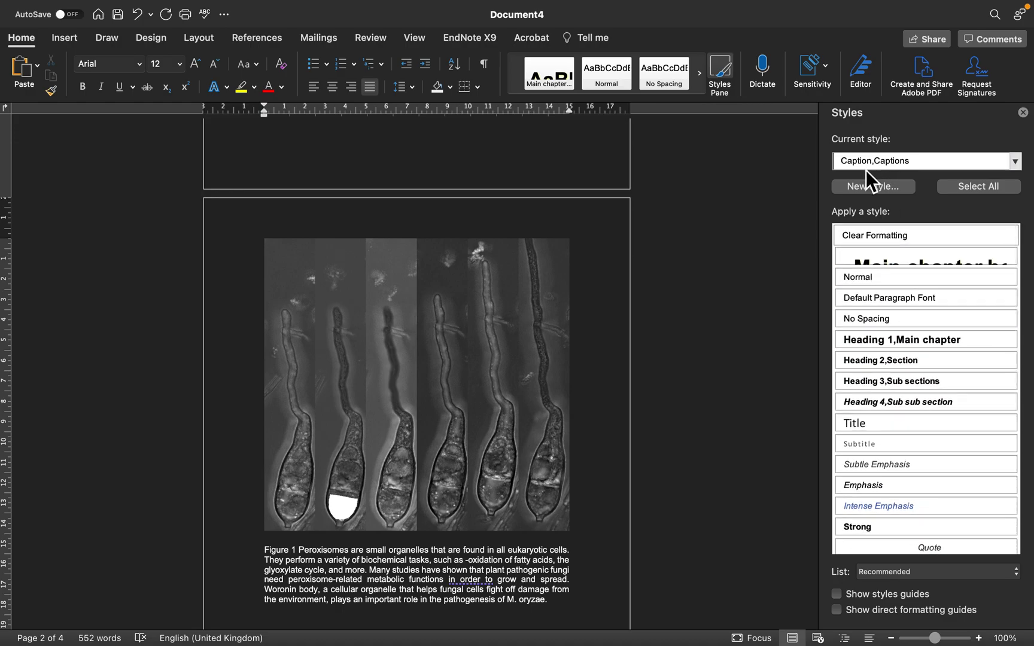
{"action": "scroll", "coordinate": [418, 553], "scroll_direction": "down", "scroll_amount": 2}
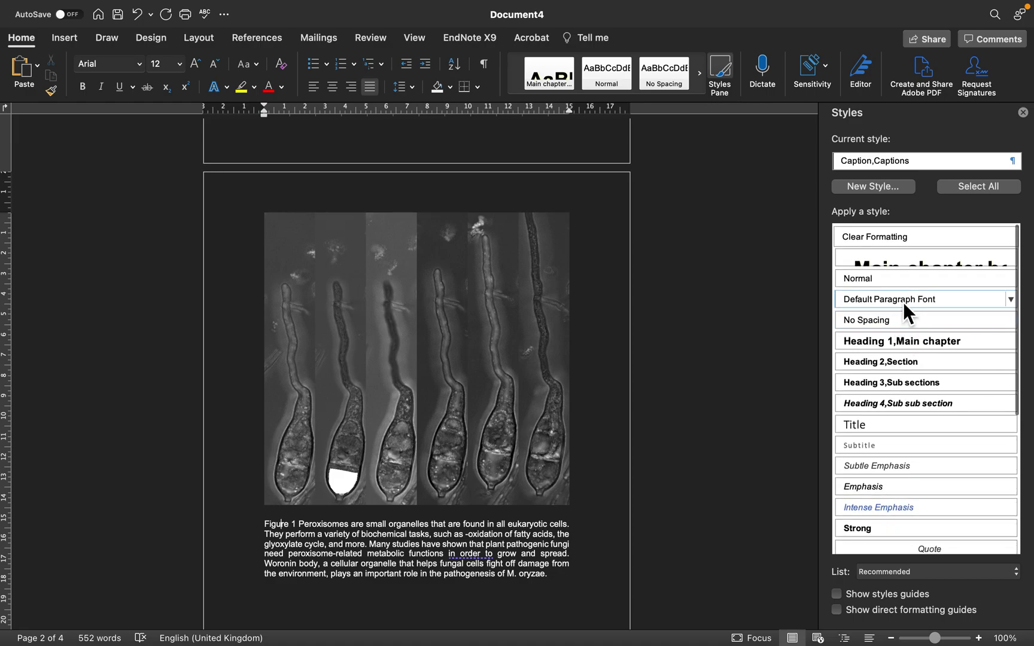
{"action": "scroll", "coordinate": [903, 302], "scroll_direction": "down", "scroll_amount": 3}
{"action": "scroll", "coordinate": [902, 254], "scroll_direction": "down", "scroll_amount": 3}
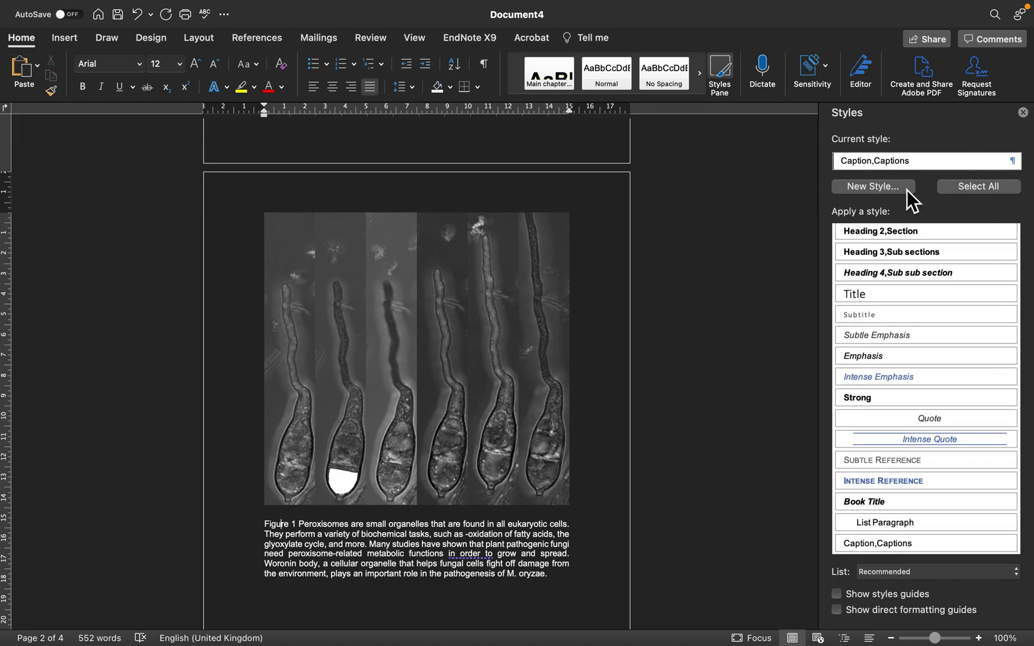
Modify the Caption,Captions style to use double line spacing.
{"action": "left_click", "coordinate": [1016, 162]}
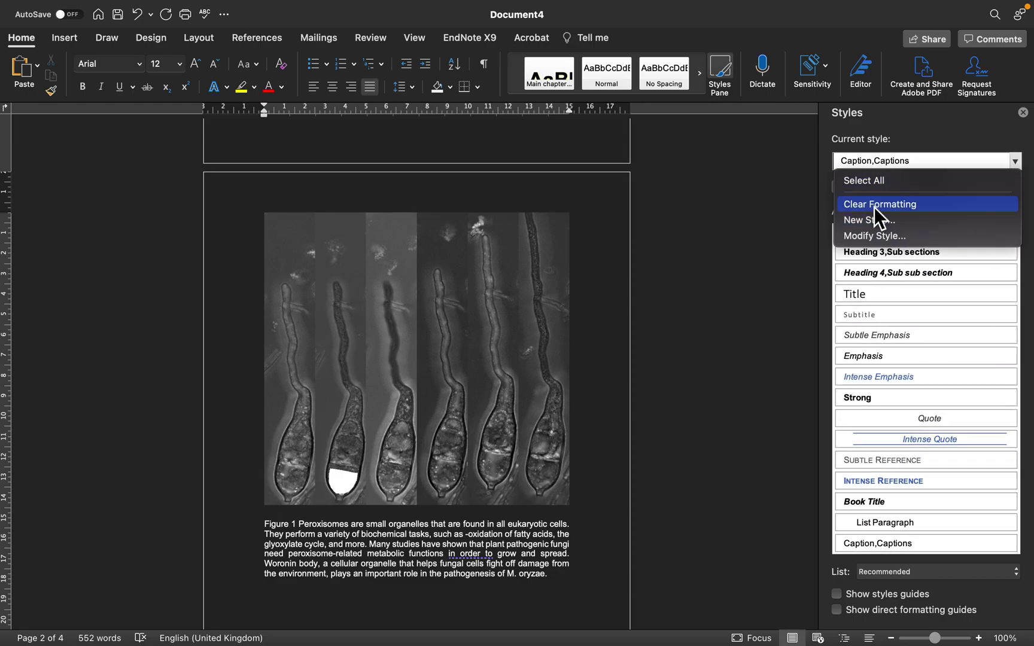
{"action": "left_click", "coordinate": [874, 236]}
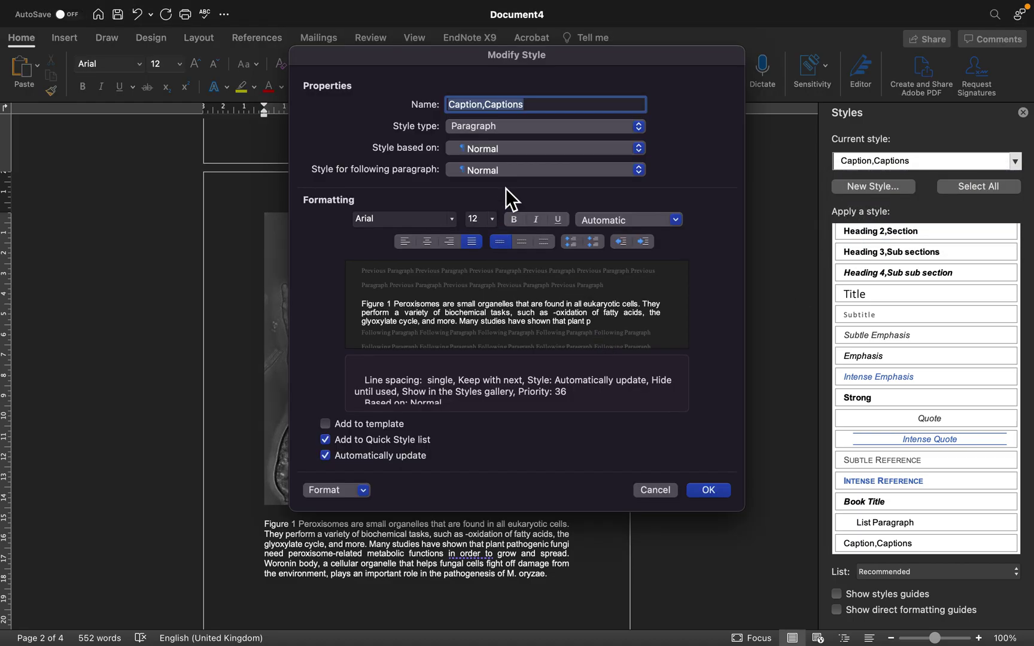
{"action": "left_click", "coordinate": [546, 242]}
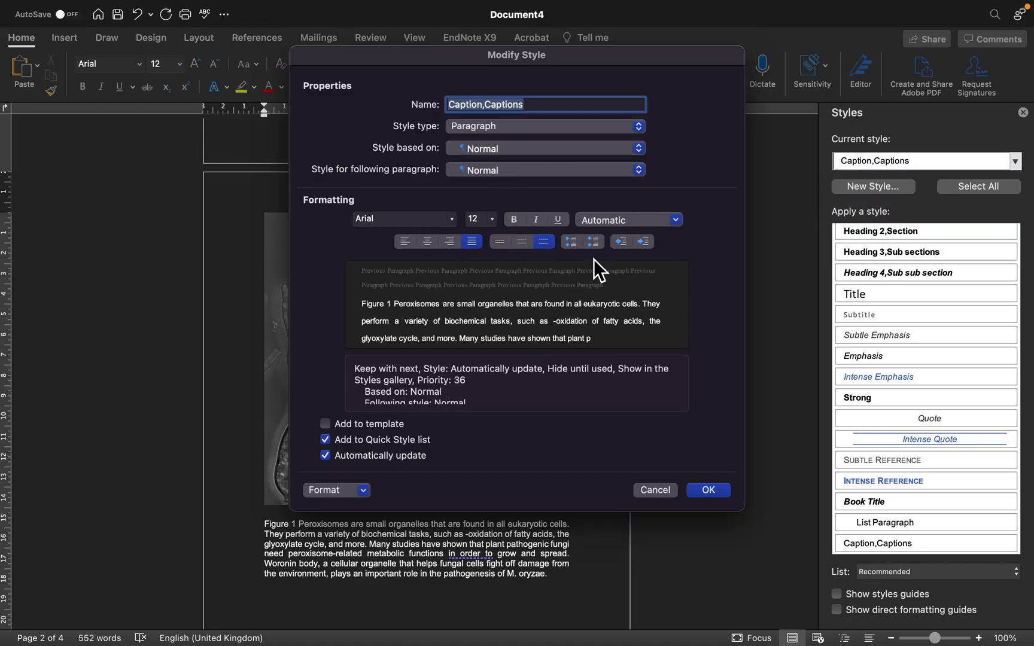
{"action": "left_click", "coordinate": [722, 488]}
Apply Heading 2,Section to the 1.2.2 gene replacement vector heading, then return to the top.
{"action": "scroll", "coordinate": [359, 479], "scroll_direction": "down", "scroll_amount": 5}
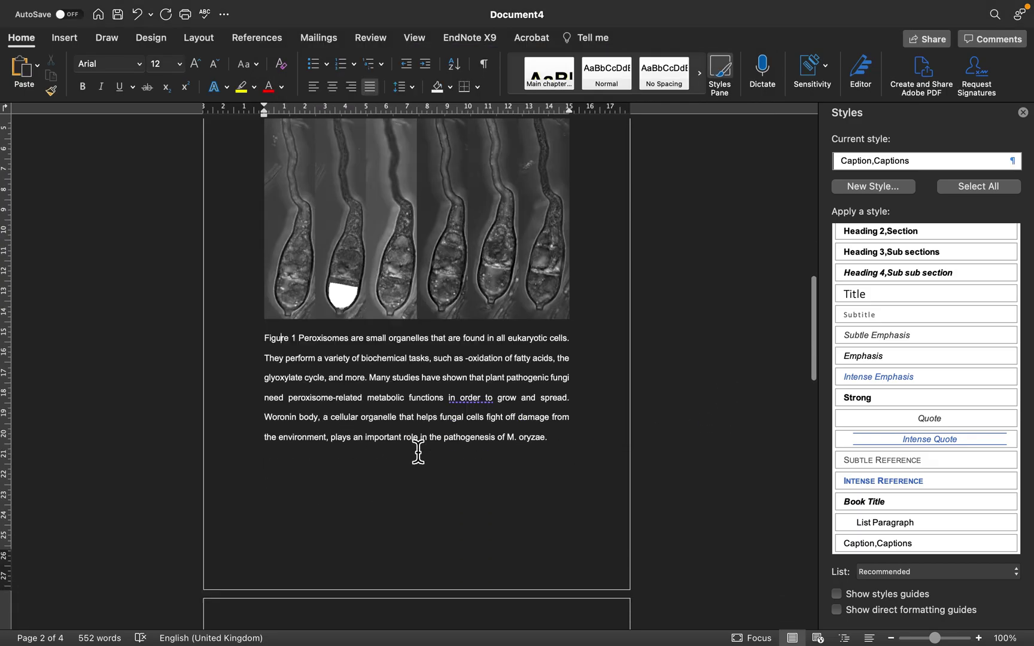
{"action": "scroll", "coordinate": [418, 452], "scroll_direction": "down", "scroll_amount": 10}
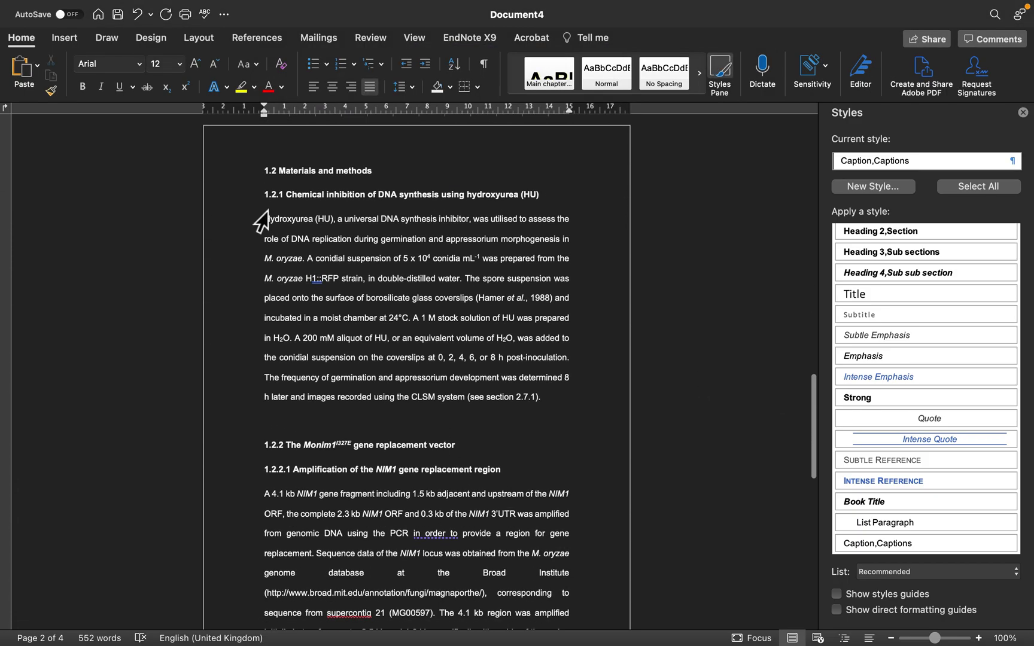
{"action": "left_click", "coordinate": [276, 170]}
{"action": "scroll", "coordinate": [895, 294], "scroll_direction": "up", "scroll_amount": 3}
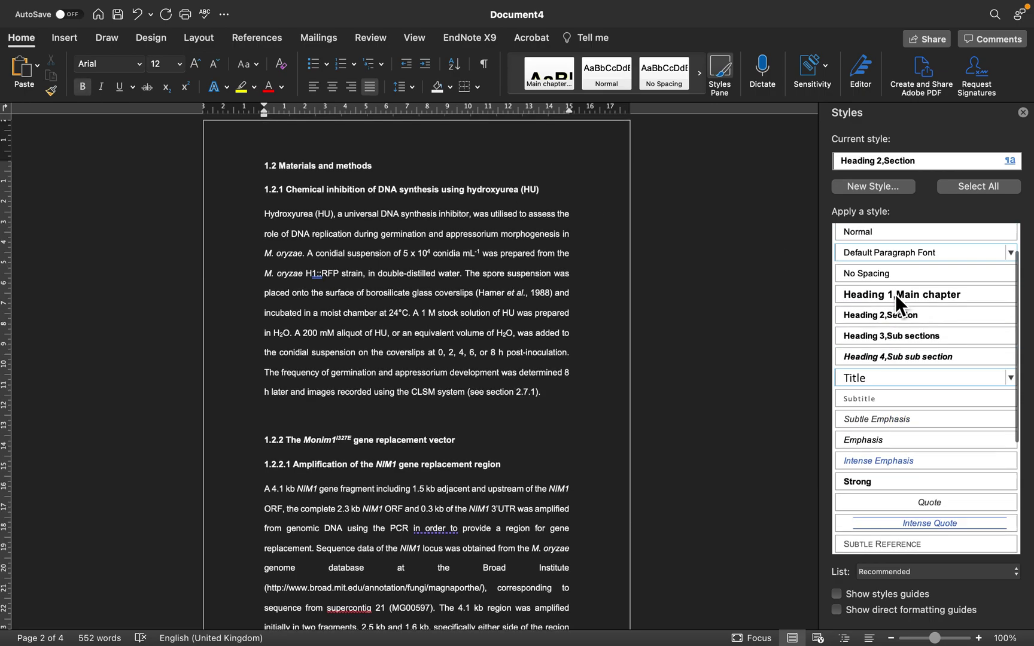
{"action": "scroll", "coordinate": [897, 335], "scroll_direction": "up", "scroll_amount": 3}
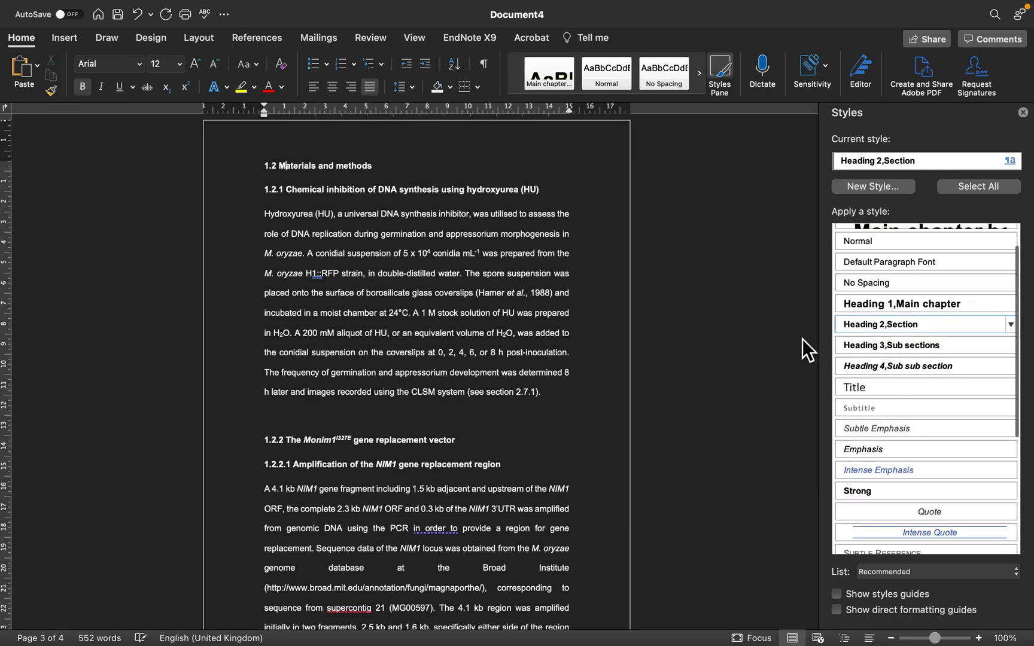
{"action": "scroll", "coordinate": [352, 393], "scroll_direction": "down", "scroll_amount": 2}
{"action": "left_click", "coordinate": [346, 357]}
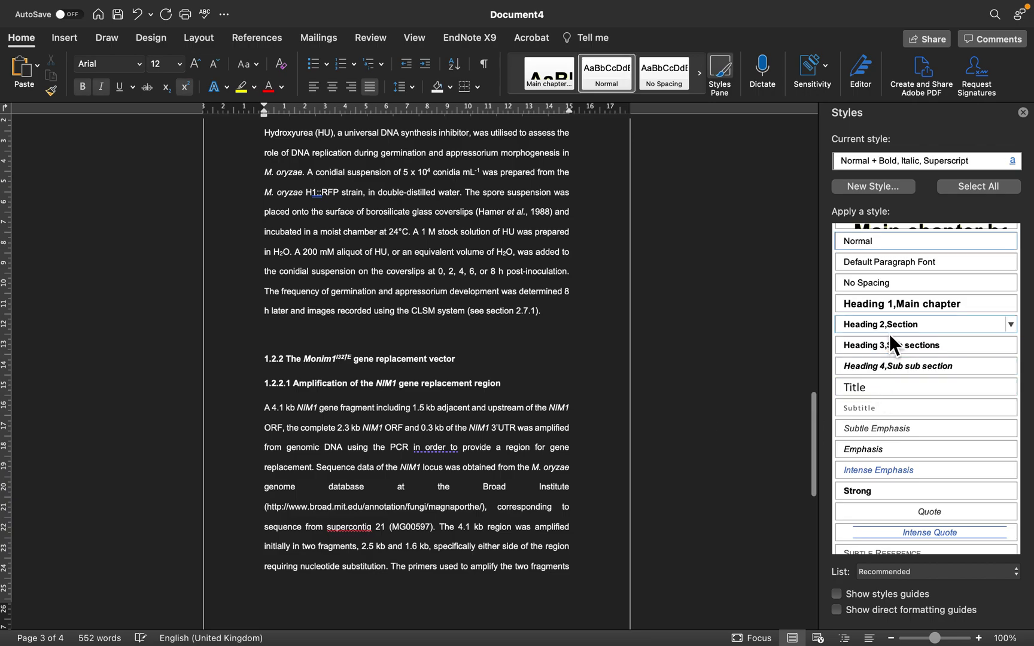
{"action": "left_click", "coordinate": [905, 324]}
{"action": "scroll", "coordinate": [387, 434], "scroll_direction": "up", "scroll_amount": 1}
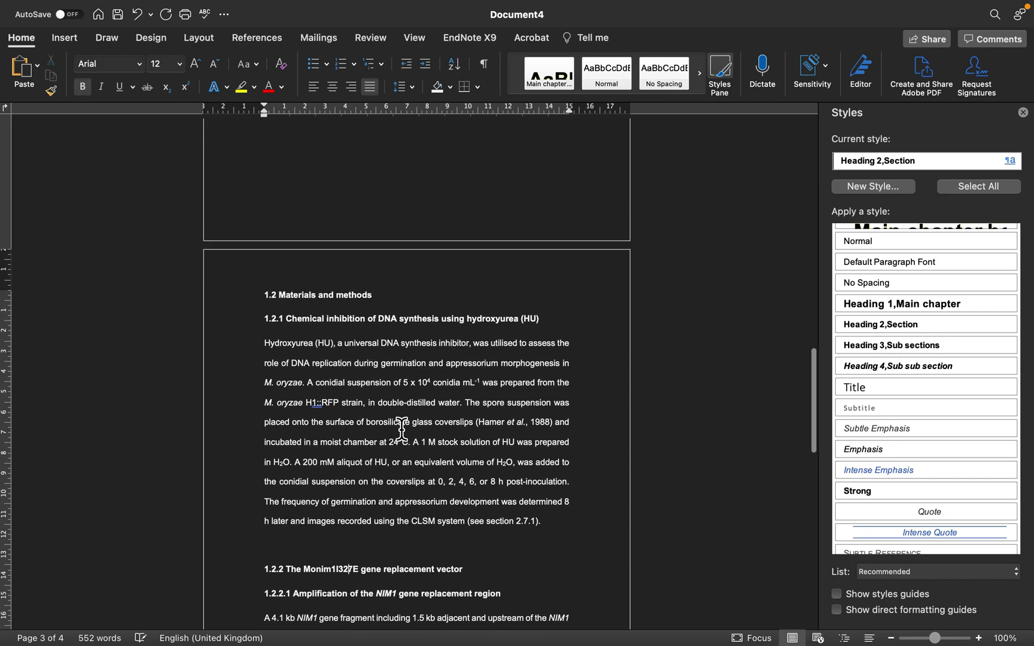
{"action": "scroll", "coordinate": [401, 429], "scroll_direction": "up", "scroll_amount": 10}
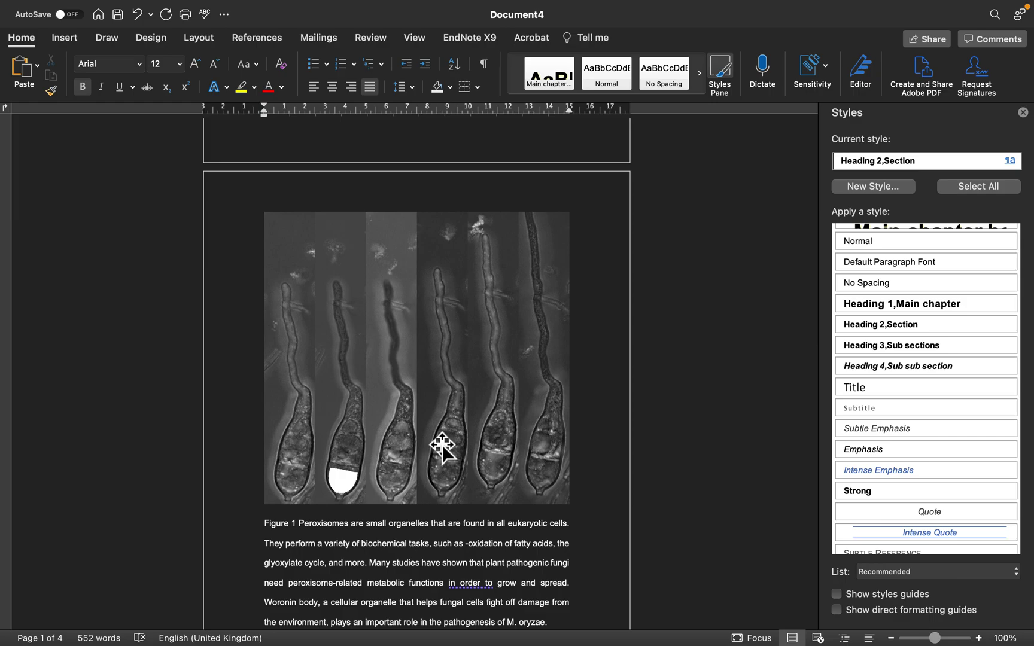
{"action": "key", "text": "ctrl+z"}
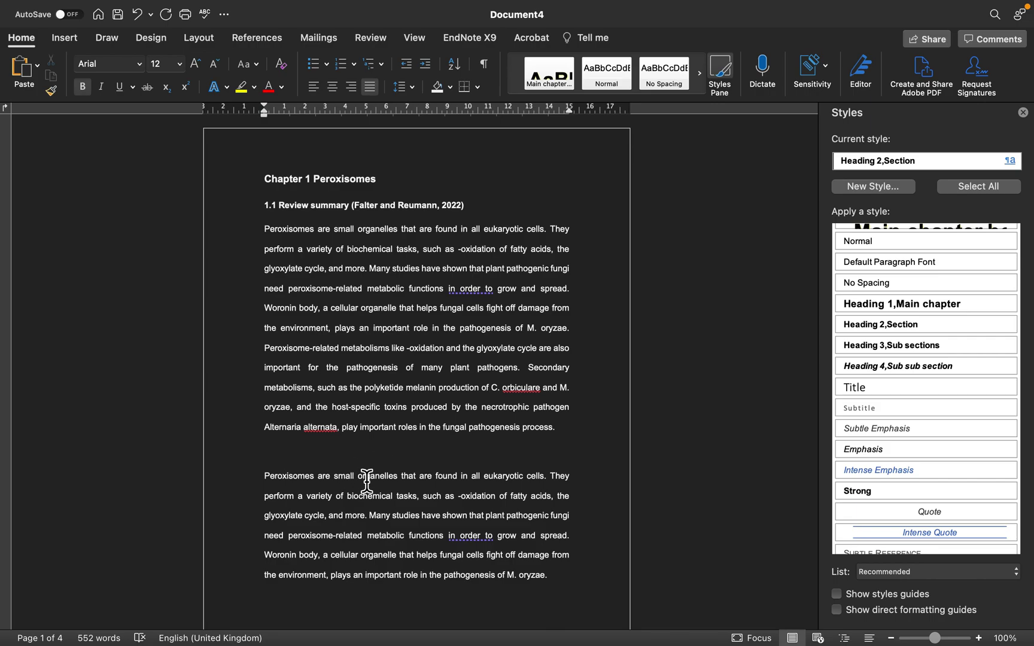
Tick Show styles guides at the bottom of the Styles pane.
{"action": "scroll", "coordinate": [945, 330], "scroll_direction": "up", "scroll_amount": 2}
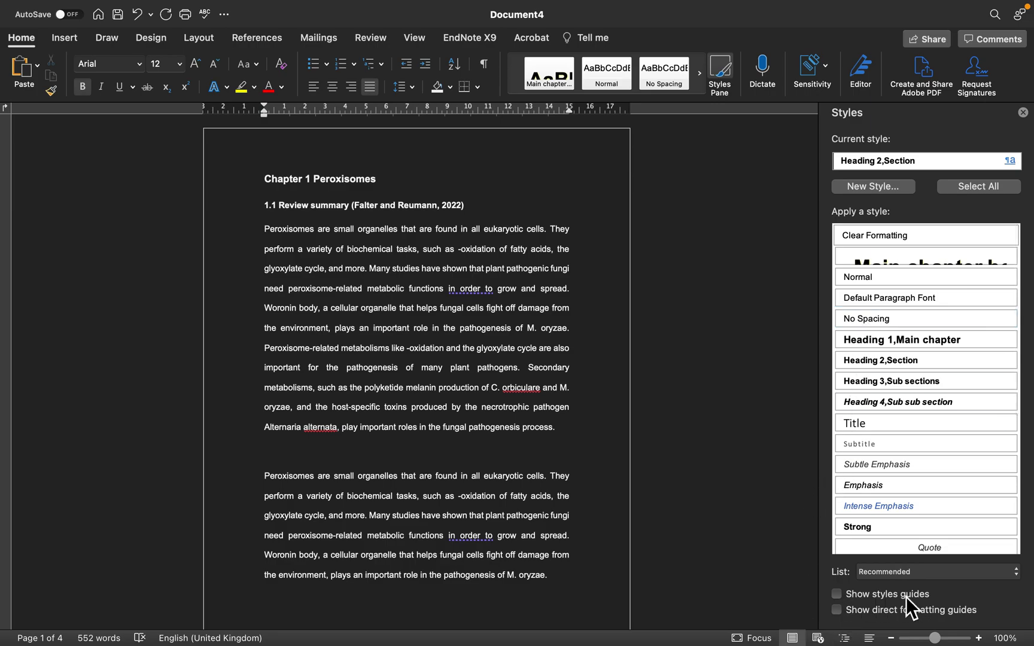
{"action": "left_click", "coordinate": [839, 597]}
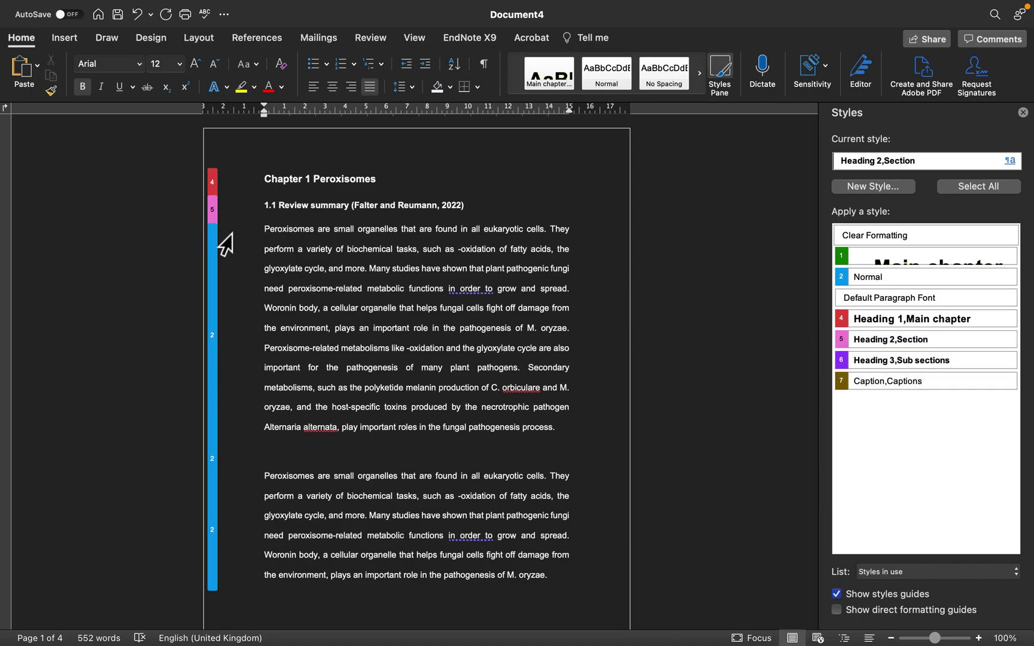
Scroll through every page to empty page 4, checking each paragraph's style guide label.
{"action": "scroll", "coordinate": [226, 284], "scroll_direction": "down", "scroll_amount": 3}
{"action": "scroll", "coordinate": [230, 407], "scroll_direction": "down", "scroll_amount": 2}
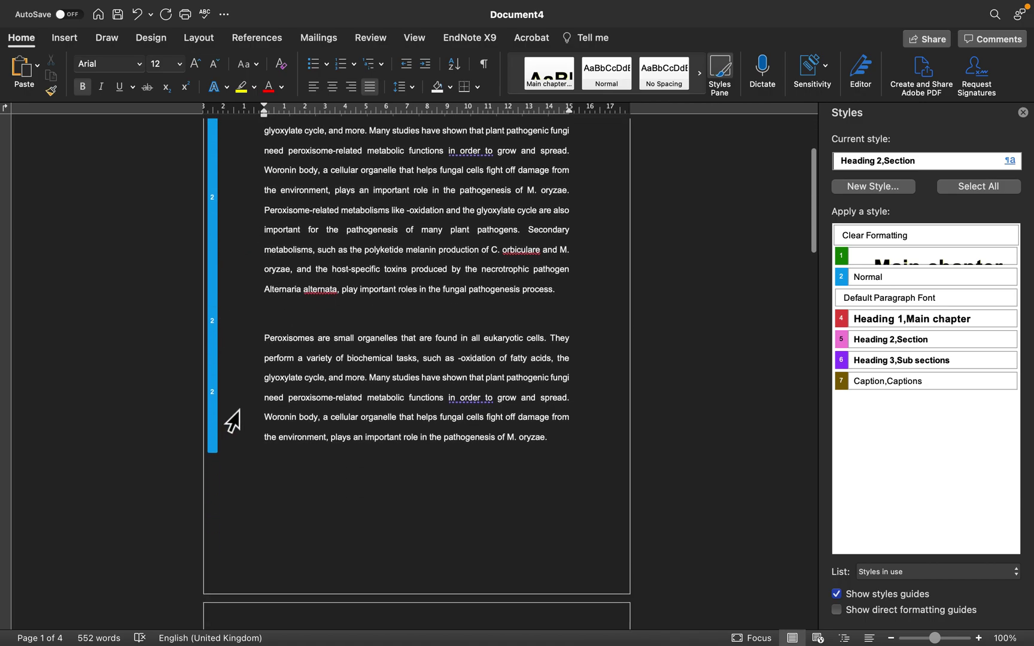
{"action": "scroll", "coordinate": [233, 421], "scroll_direction": "down", "scroll_amount": 15}
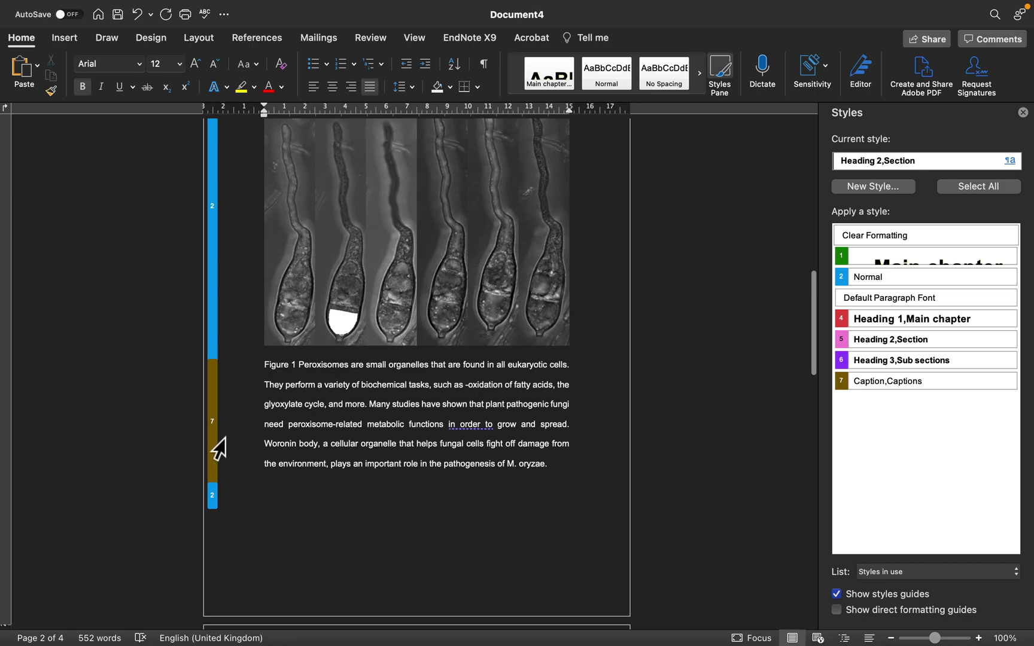
{"action": "scroll", "coordinate": [399, 391], "scroll_direction": "down", "scroll_amount": 3}
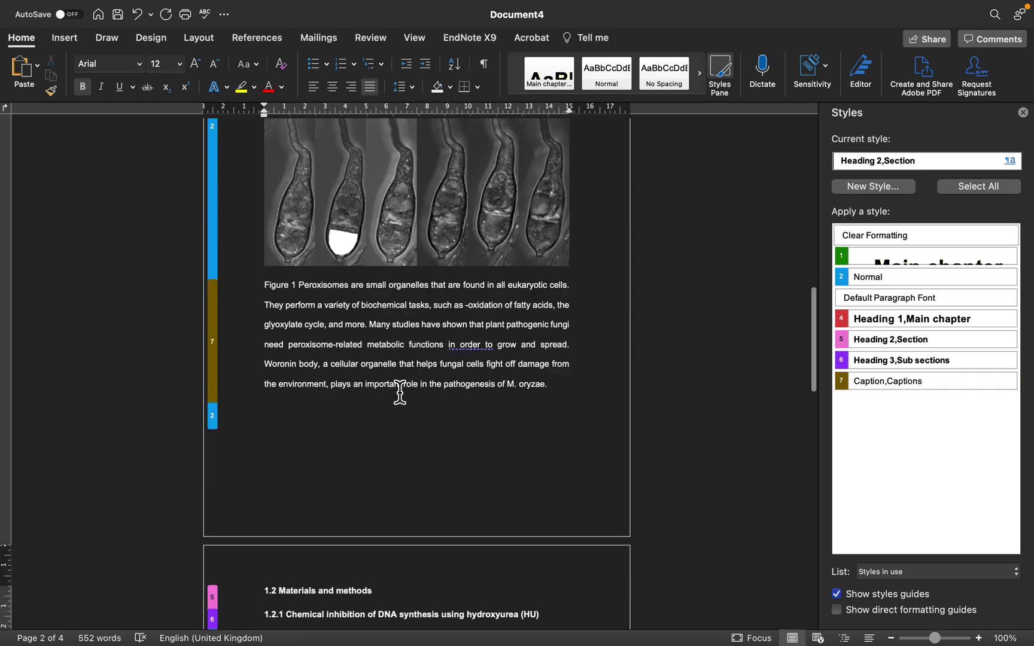
{"action": "scroll", "coordinate": [399, 392], "scroll_direction": "down", "scroll_amount": 15}
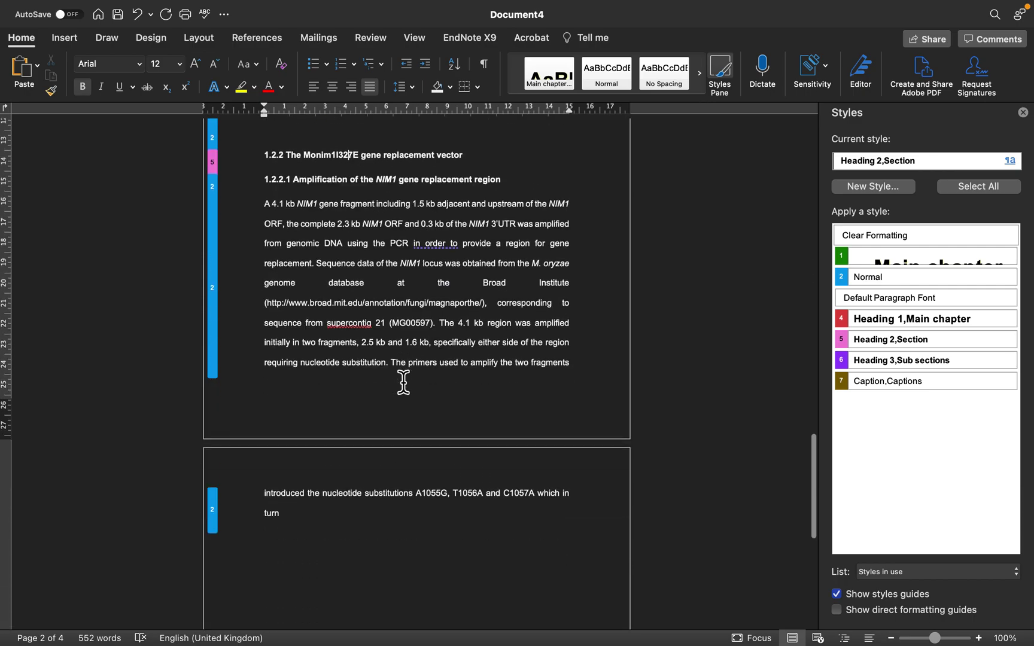
{"action": "scroll", "coordinate": [403, 383], "scroll_direction": "down", "scroll_amount": 5}
{"action": "scroll", "coordinate": [407, 383], "scroll_direction": "up", "scroll_amount": 14}
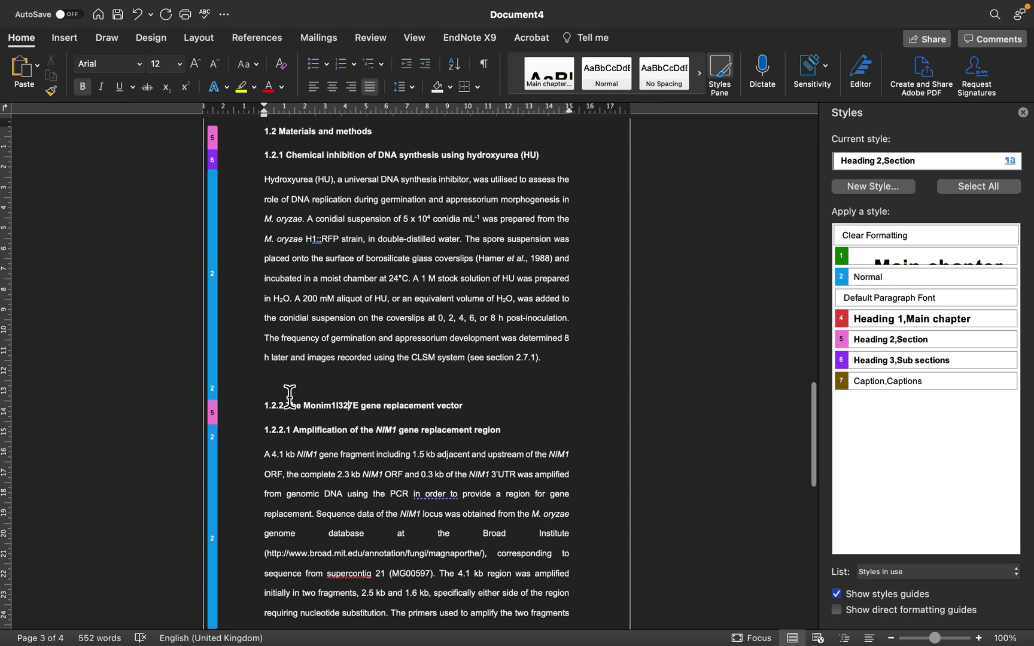
{"action": "scroll", "coordinate": [308, 400], "scroll_direction": "down", "scroll_amount": 2}
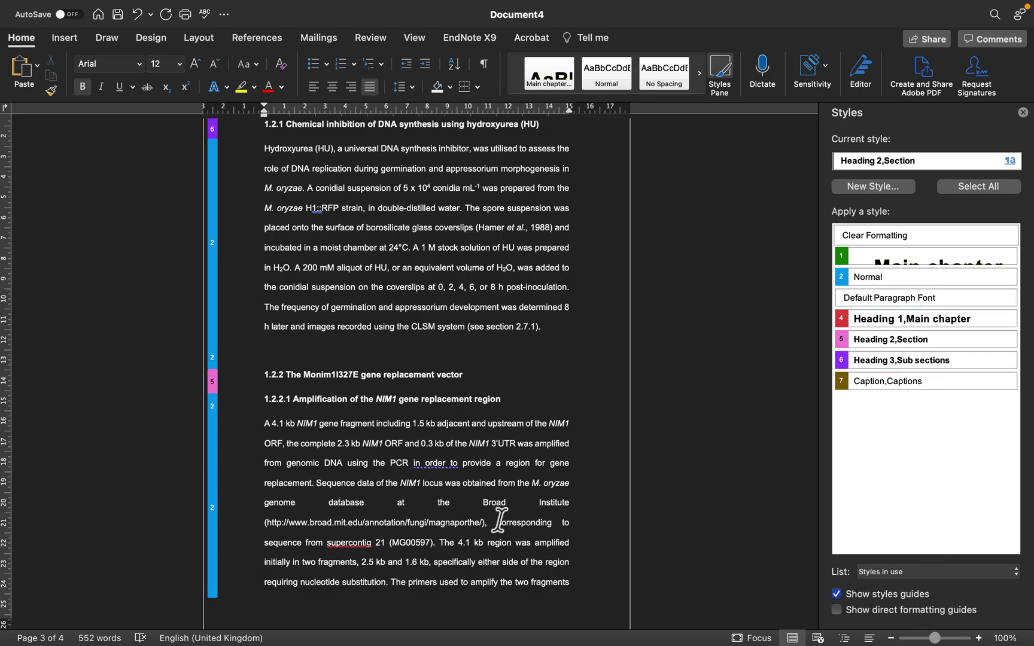
{"action": "scroll", "coordinate": [388, 539], "scroll_direction": "down", "scroll_amount": 5}
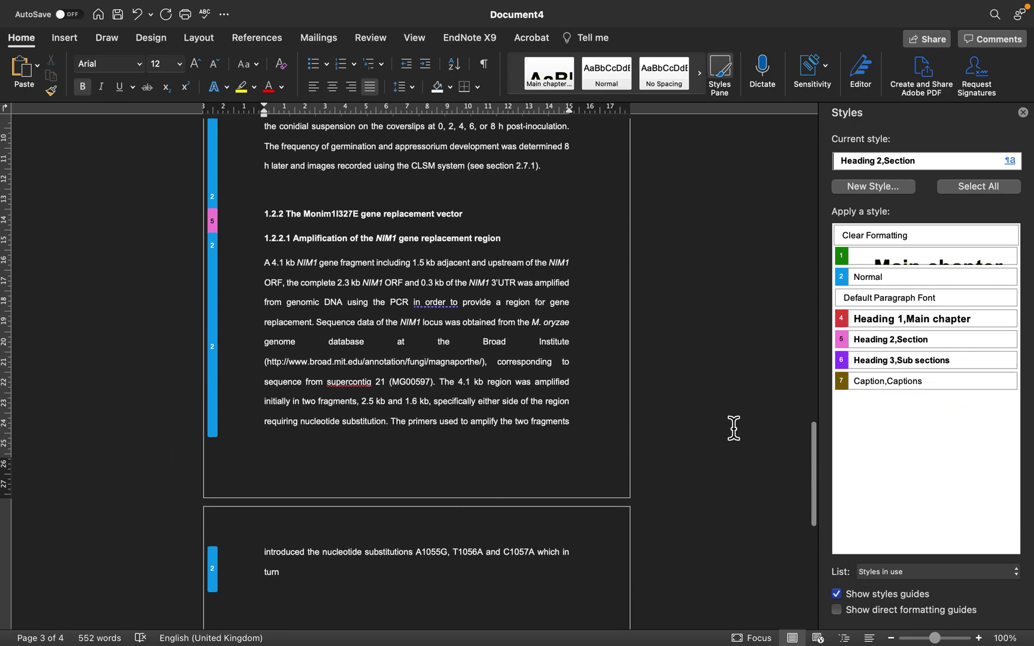
{"action": "scroll", "coordinate": [369, 369], "scroll_direction": "down", "scroll_amount": 10}
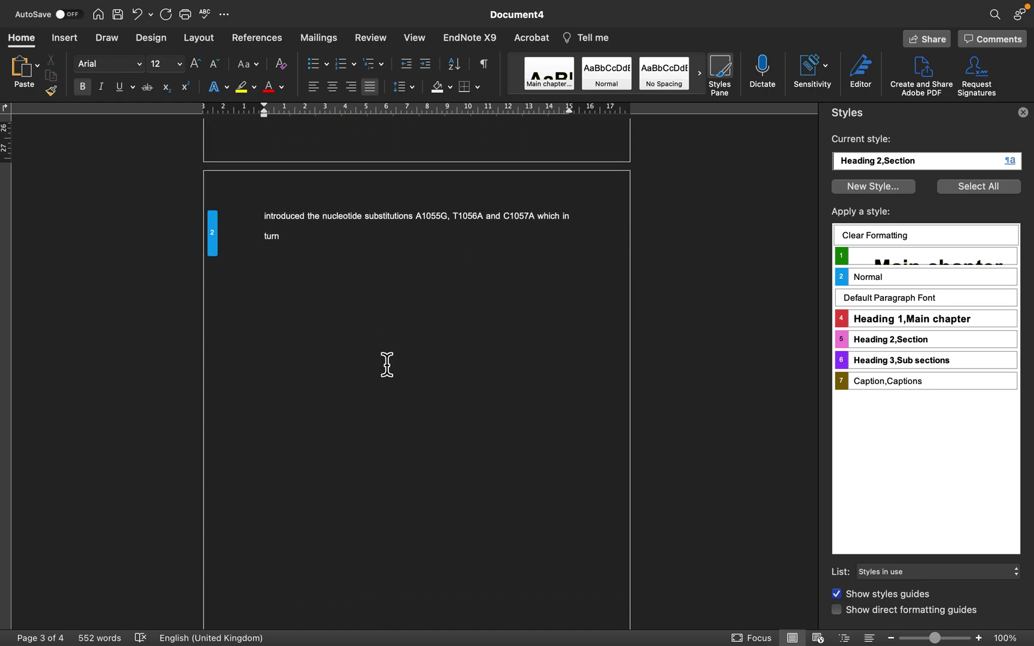
{"action": "scroll", "coordinate": [387, 364], "scroll_direction": "down", "scroll_amount": 5}
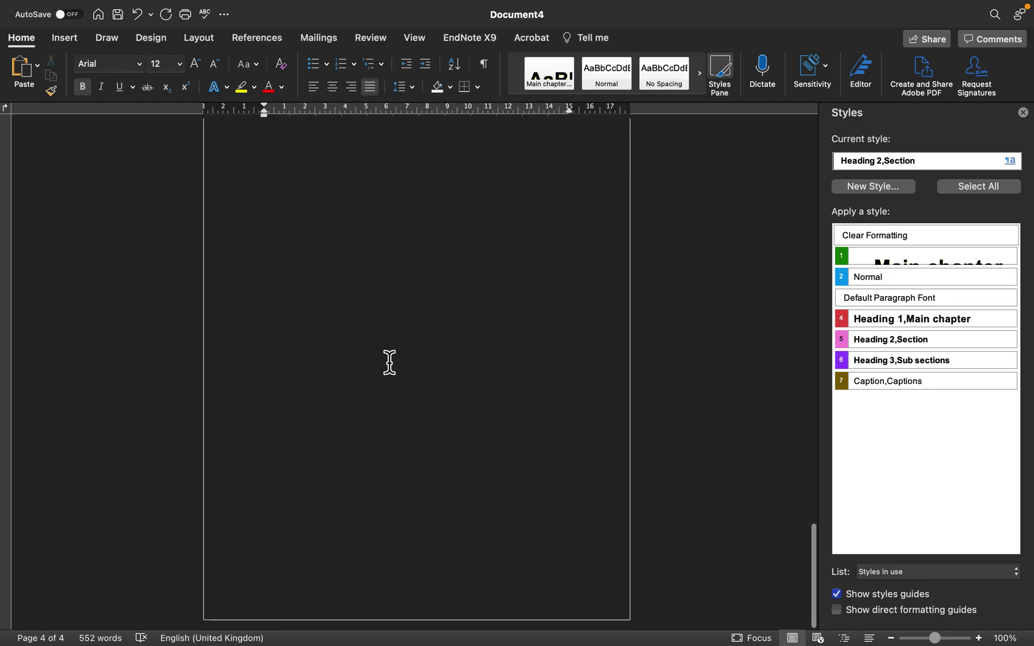